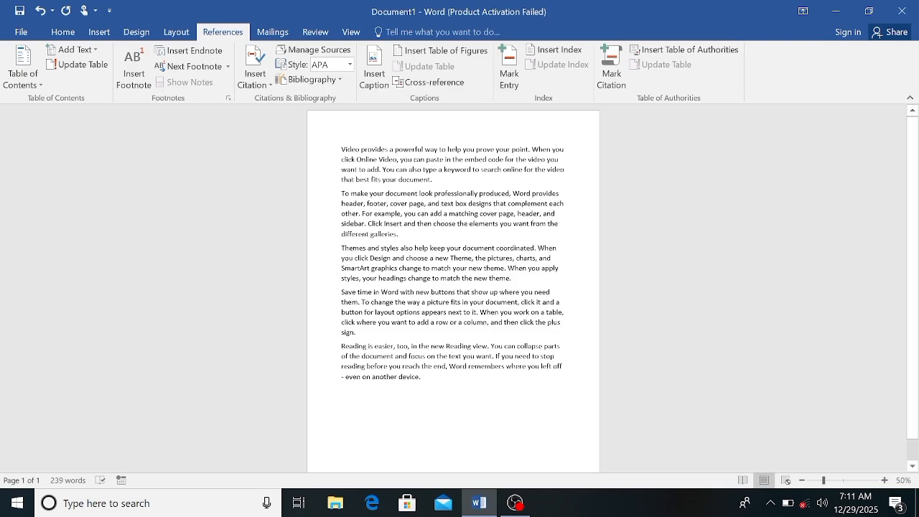
left_click_drag(342, 149, 433, 186)
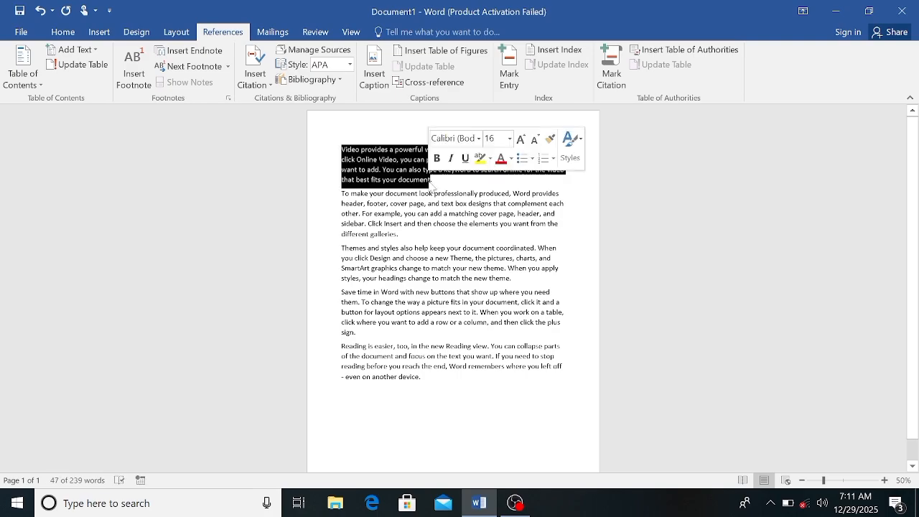
left_click(340, 192)
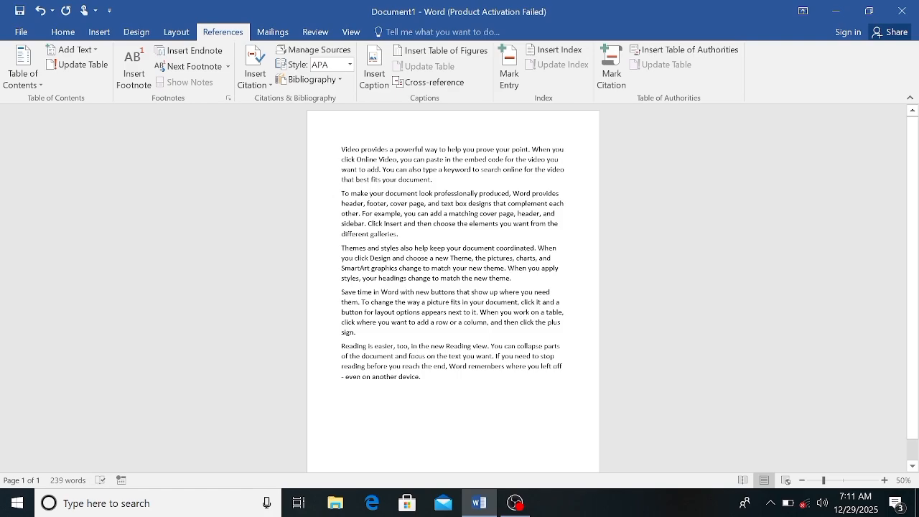
left_click_drag(340, 193, 404, 228)
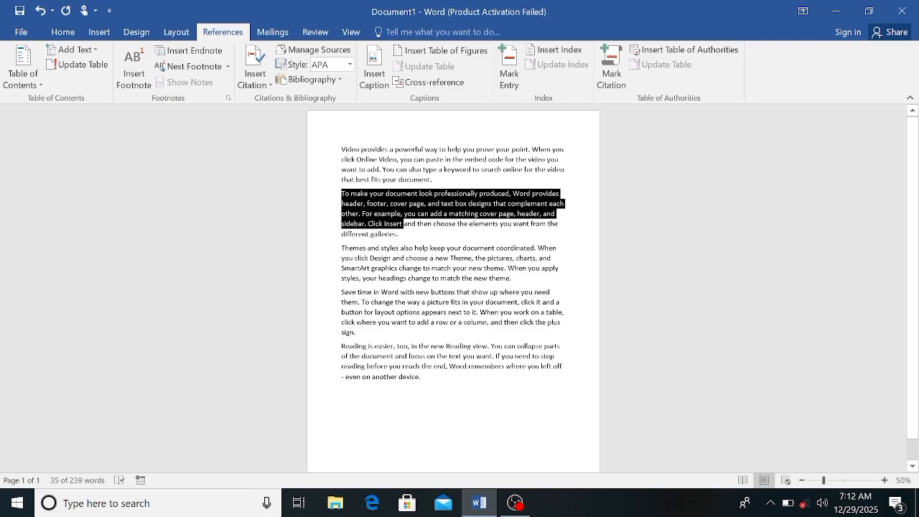
Insert a footnote at the end of the first paragraph reading "Document" followed by the person's name
left_click(341, 149)
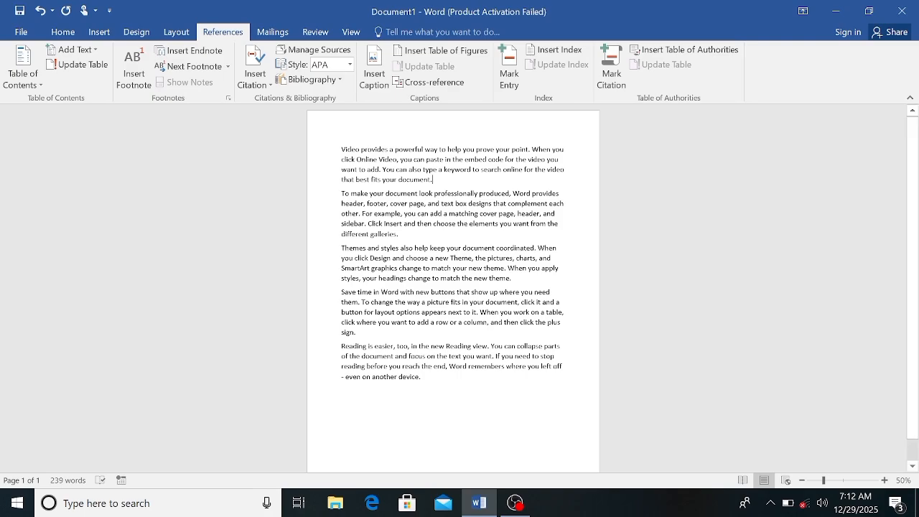
left_click(136, 83)
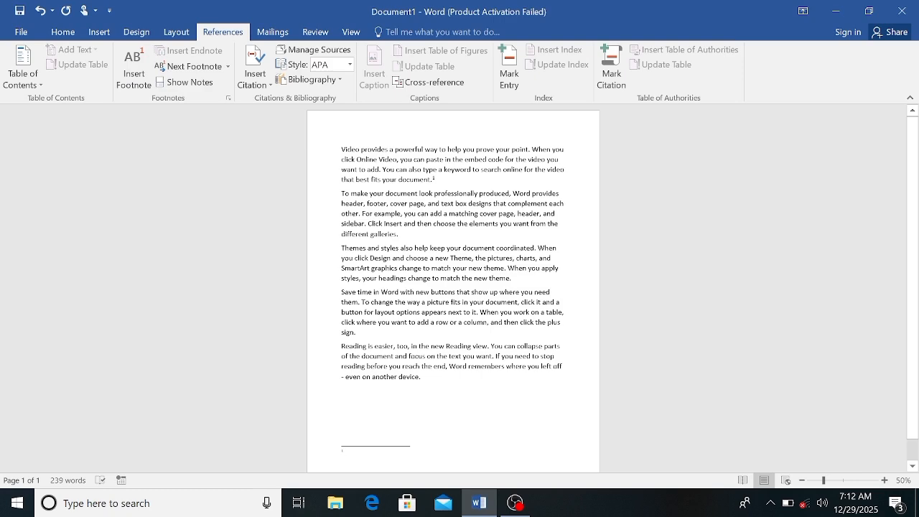
type("a")
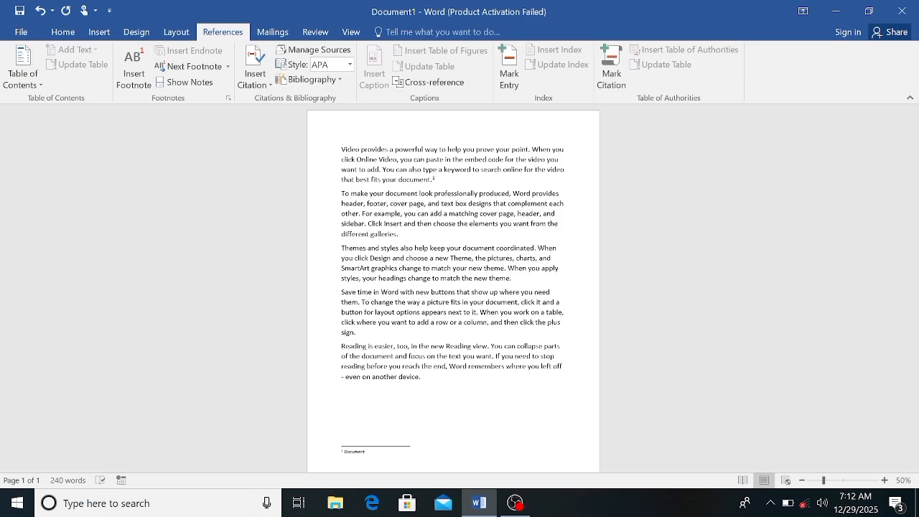
type(" aSLAM")
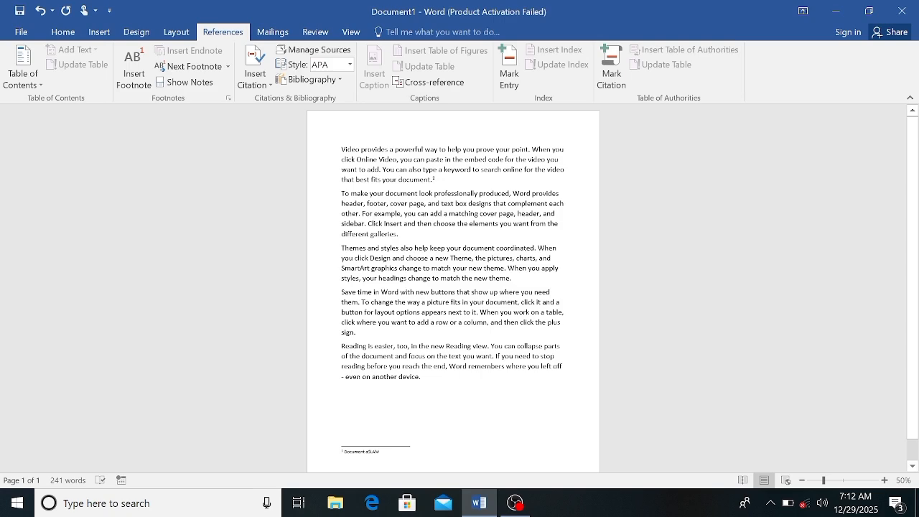
Hyperlink the person's name in the first footnote to the existing file Admission For2 in the Documents folder
left_click_drag(381, 452, 367, 452)
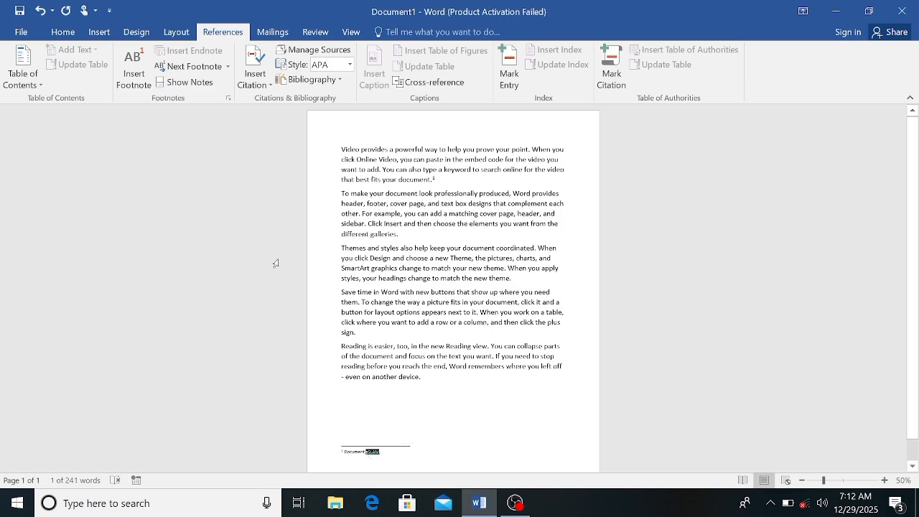
left_click(99, 32)
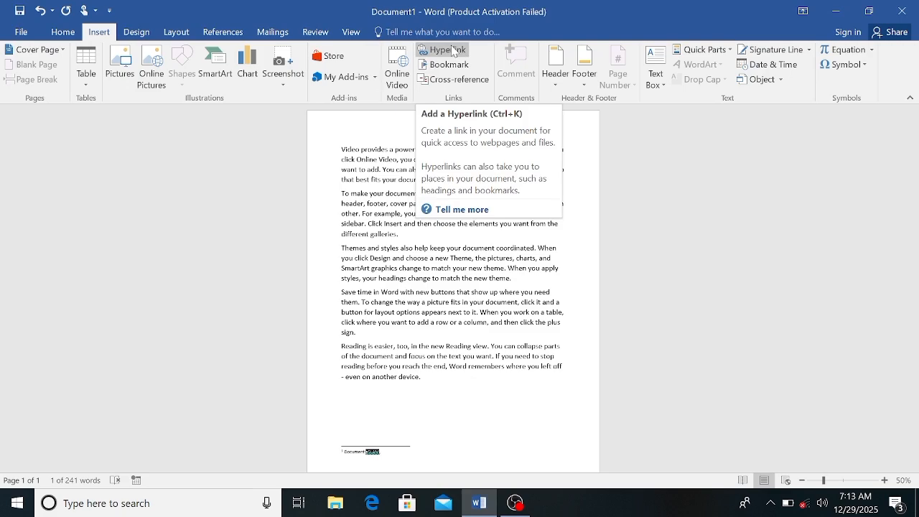
left_click(451, 50)
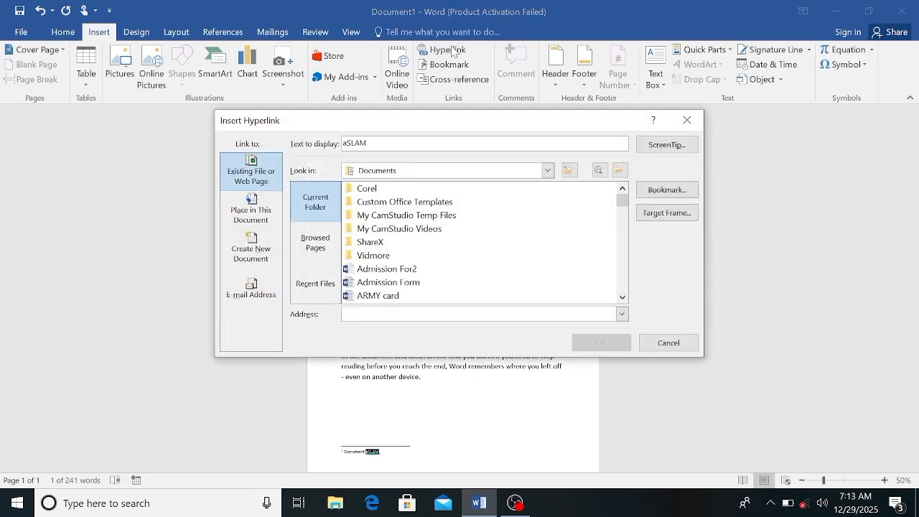
left_click(399, 269)
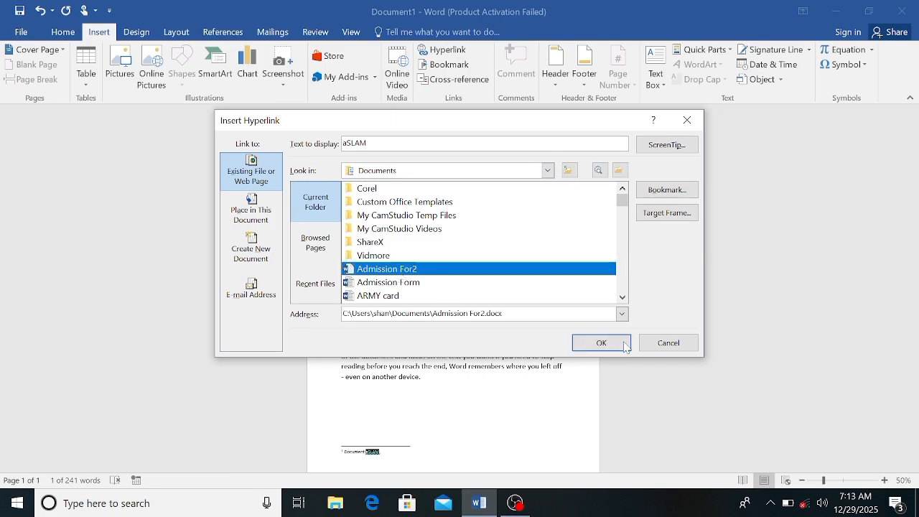
left_click(601, 343)
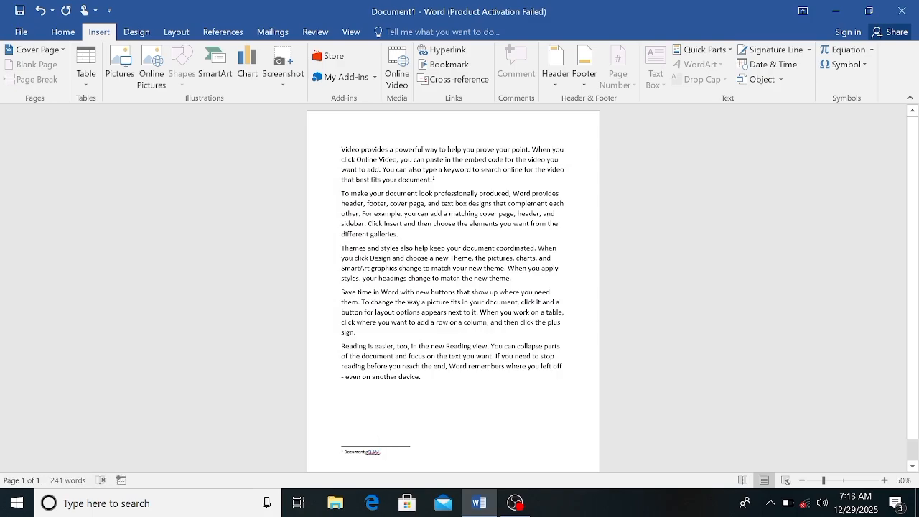
Enlarge the whole text of the first footnote to font size 20
left_click_drag(380, 452, 342, 452)
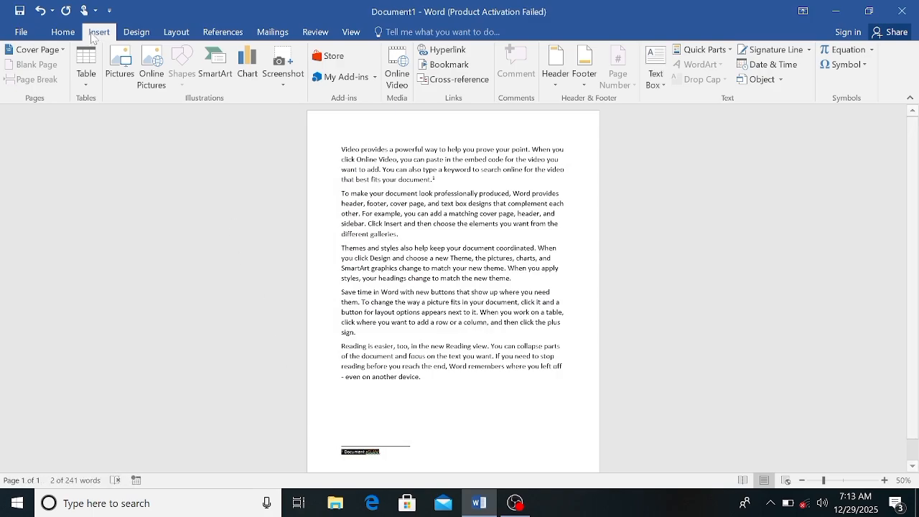
left_click(64, 31)
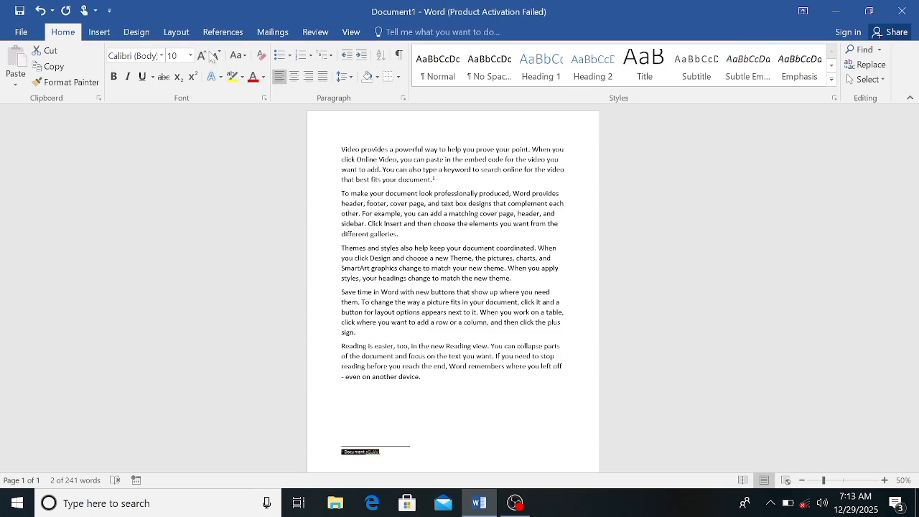
left_click(203, 55)
left_click(202, 55)
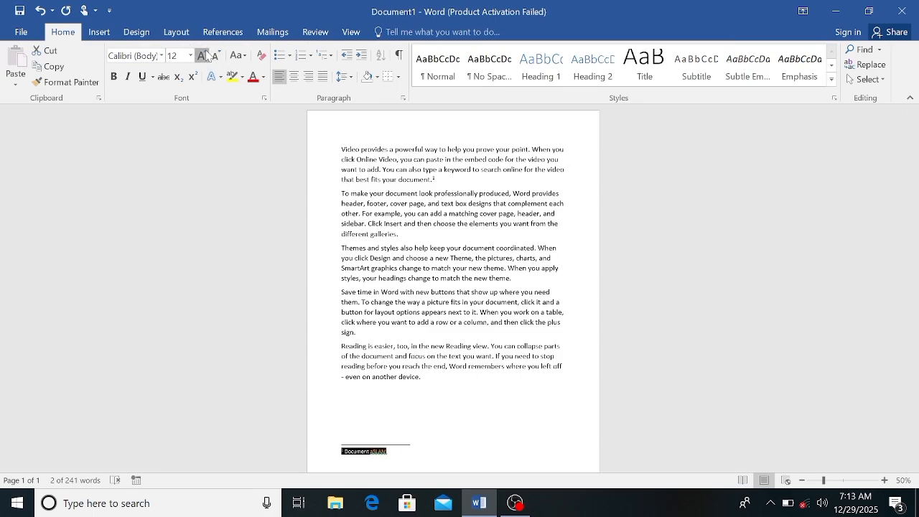
left_click(202, 55)
left_click(202, 55)
left_click(202, 56)
left_click(202, 55)
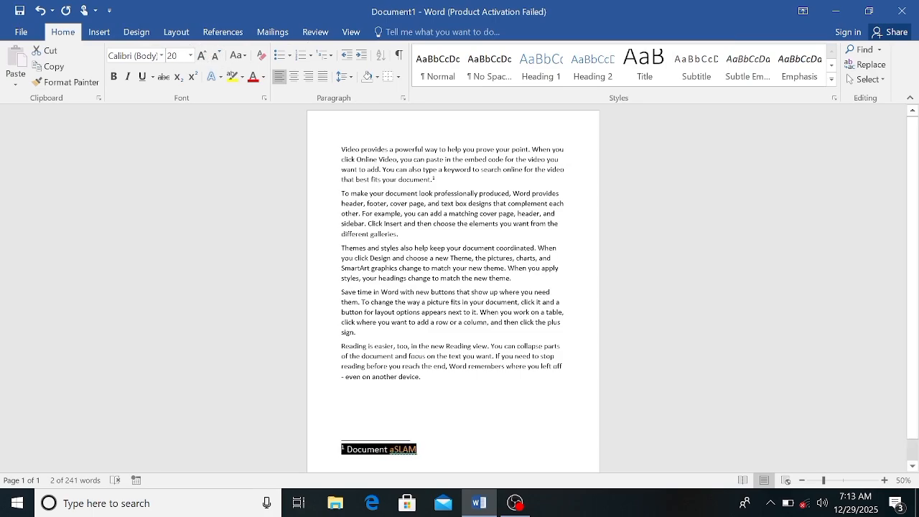
left_click(418, 450)
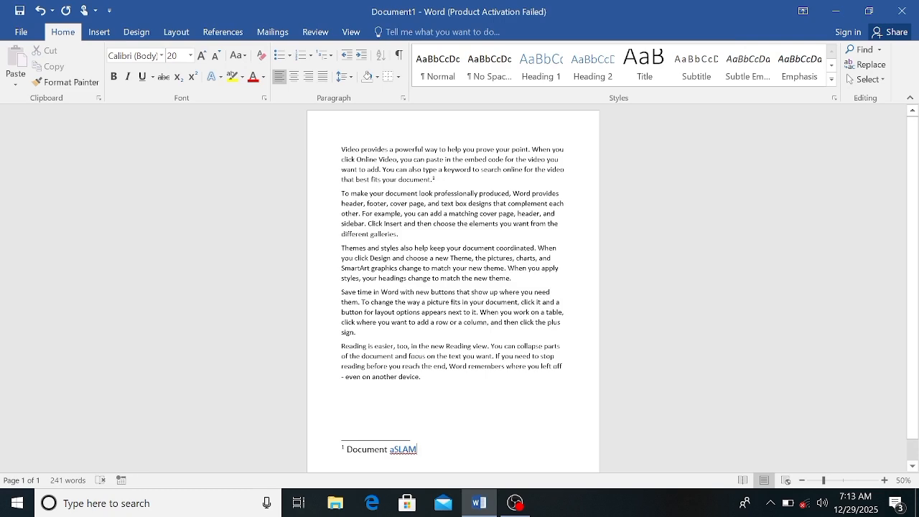
Replace the lowercase first letter of the linked name in the first footnote with a capital "A"
left_click(393, 450)
key("BackSpace")
type("a")
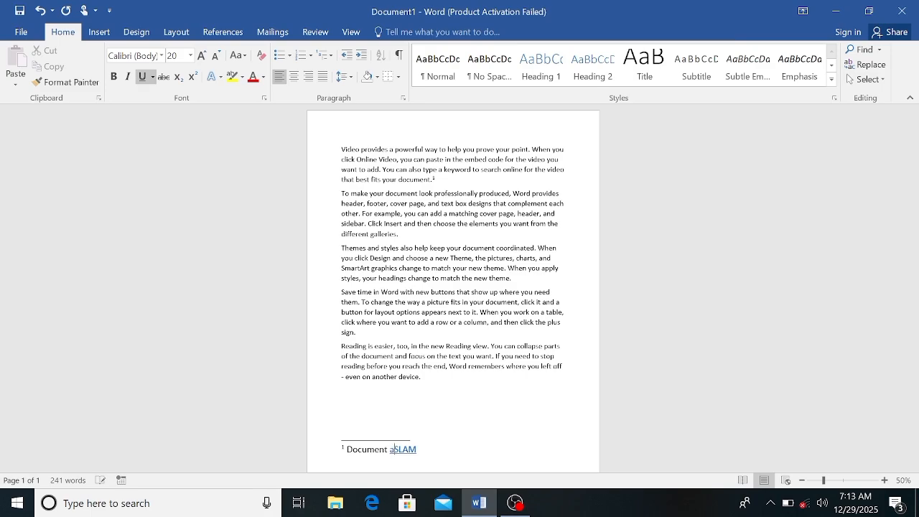
key("BackSpace")
type("A")
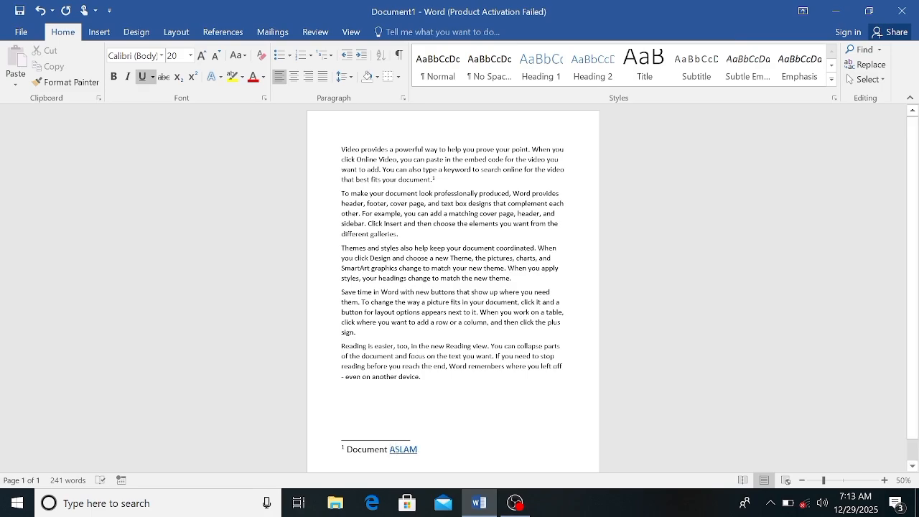
left_click(417, 449)
Insert a footnote at the end of the second paragraph reading "Document" followed by the second person's name
left_click_drag(342, 194, 407, 236)
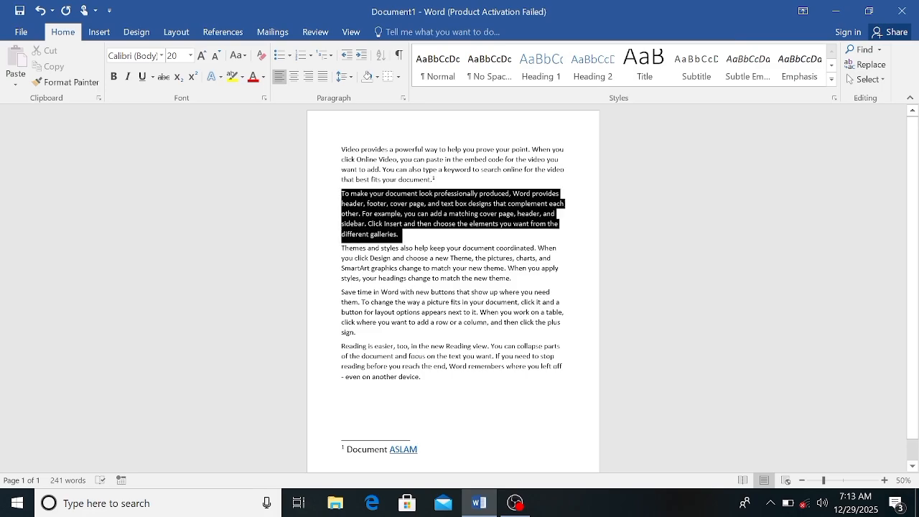
left_click(414, 237)
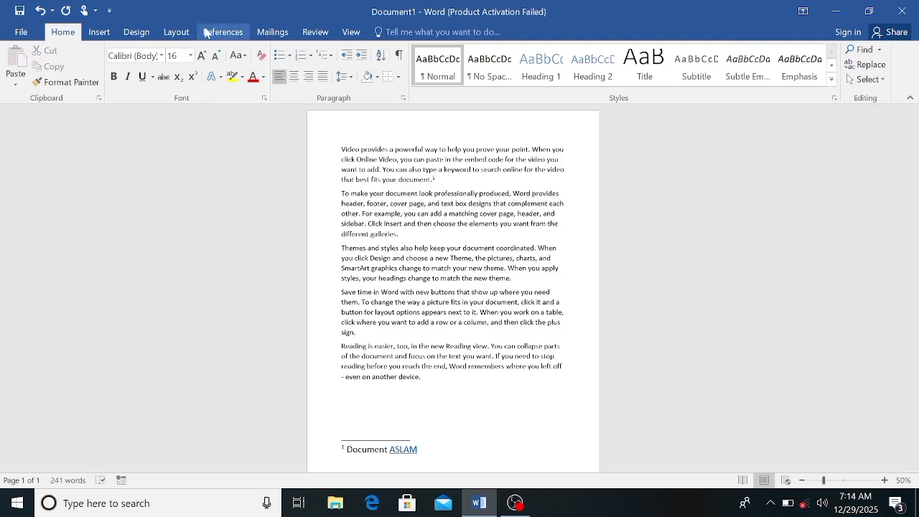
left_click(99, 36)
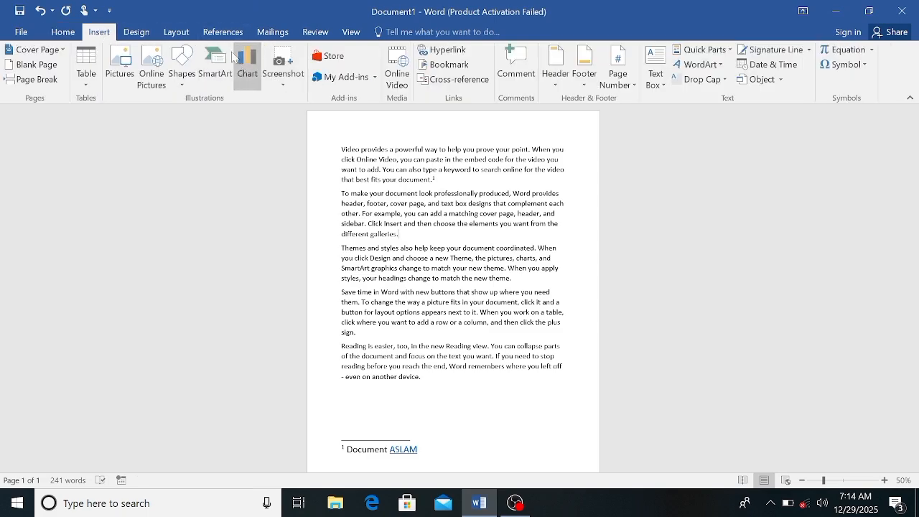
left_click(221, 34)
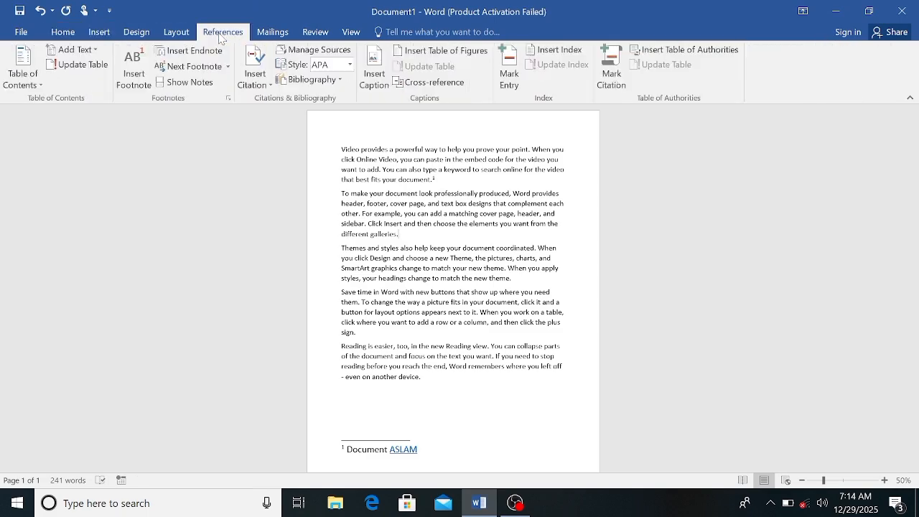
left_click(136, 78)
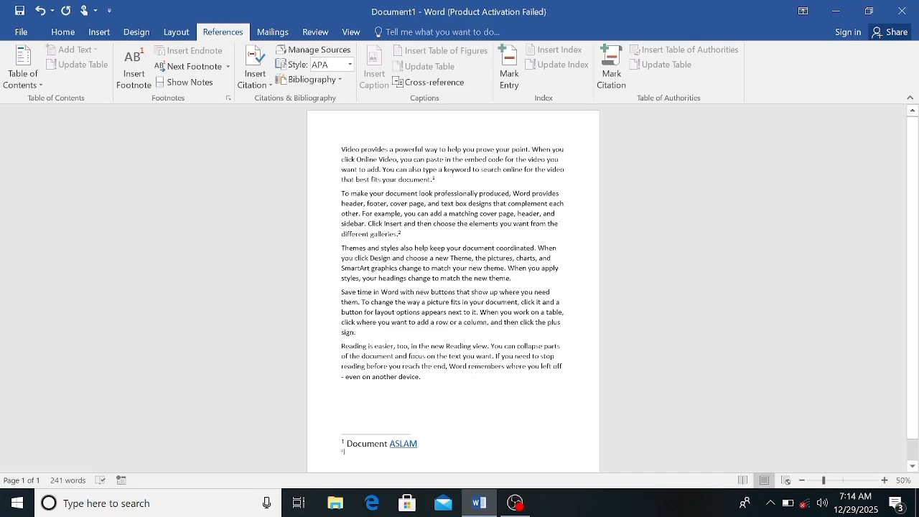
type("gO")
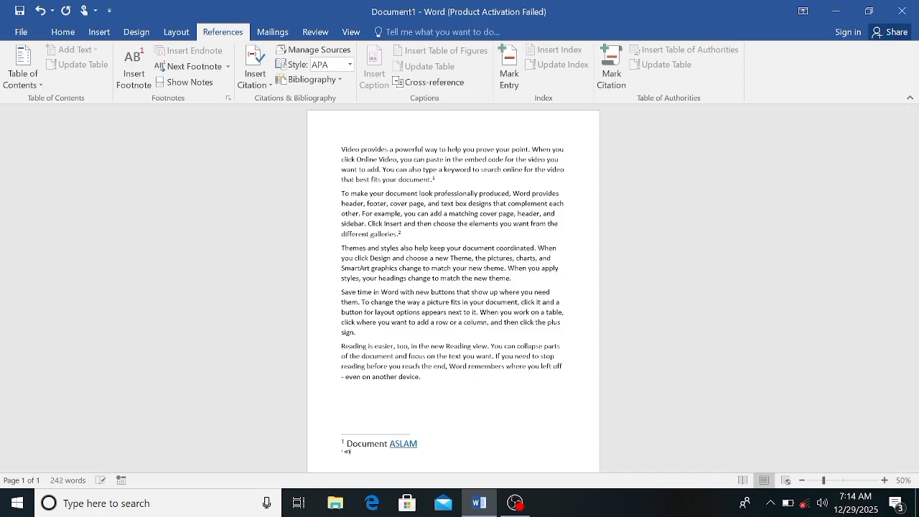
type("CUMENT ASLAM")
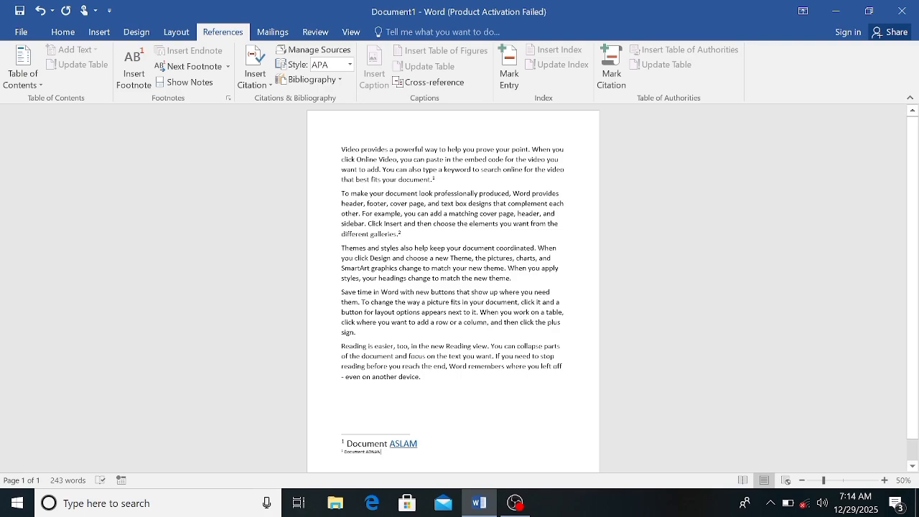
Enlarge the whole text of the second footnote to font size 18
key("shift+Left")
key("shift+Left")
key("shift+Left")
key("shift+Left")
key("shift+Left")
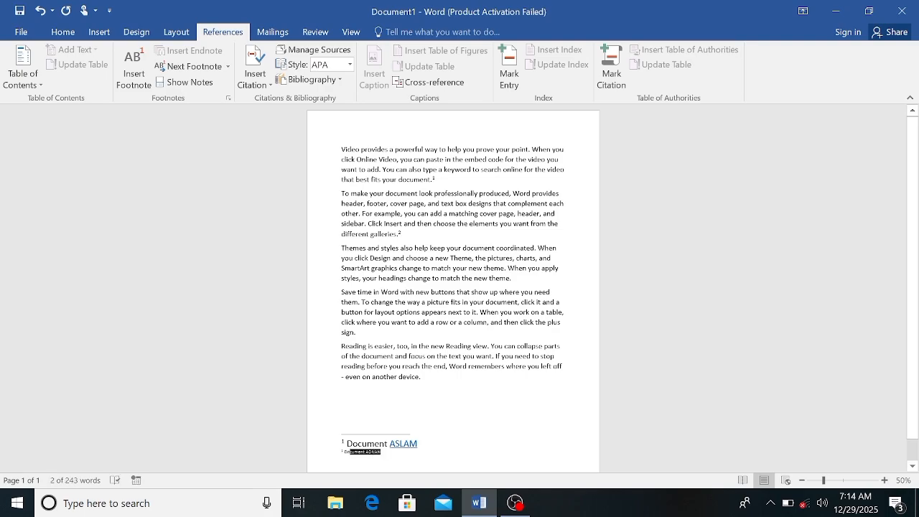
key("shift+Left")
key("shift+Left")
key("shift+Left")
left_click(70, 34)
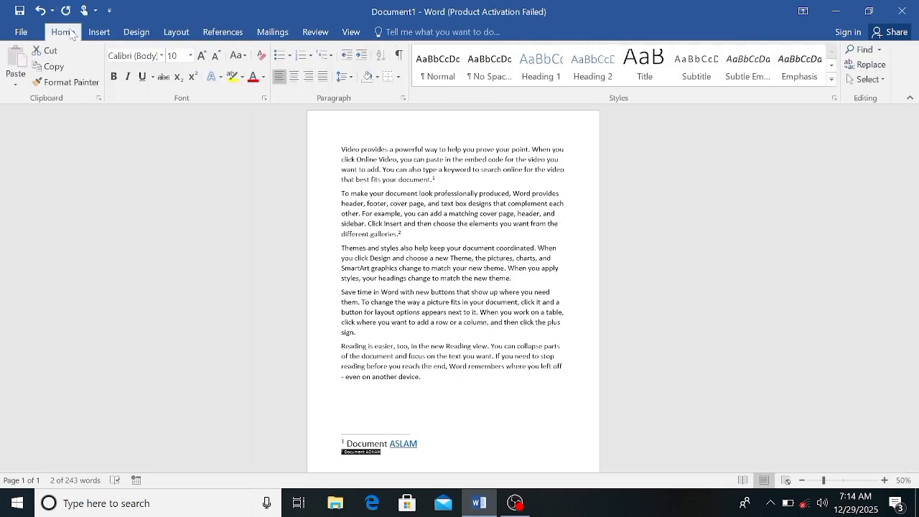
left_click(202, 55)
left_click(201, 55)
left_click(201, 56)
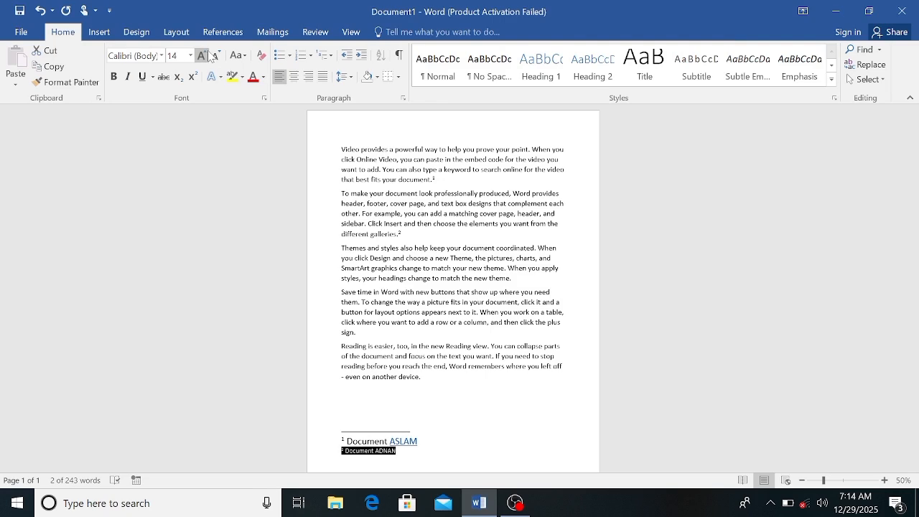
left_click(202, 55)
left_click(201, 55)
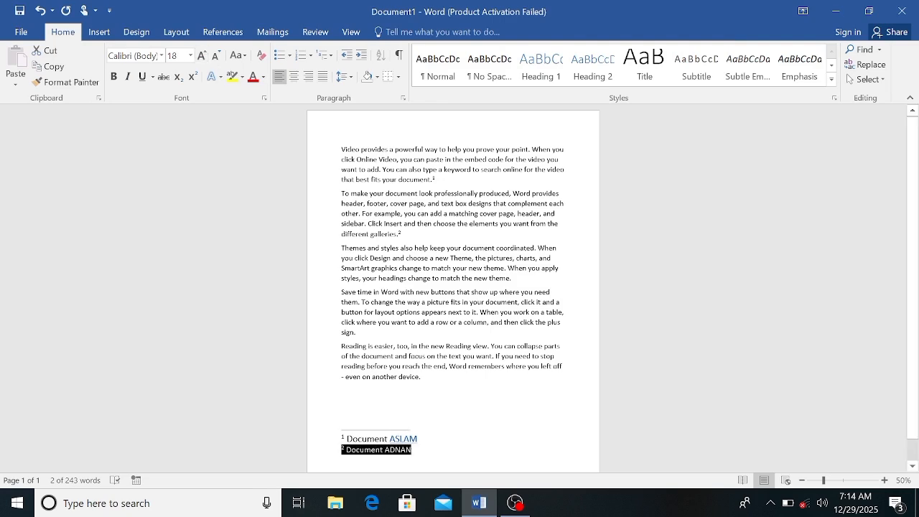
left_click(419, 439)
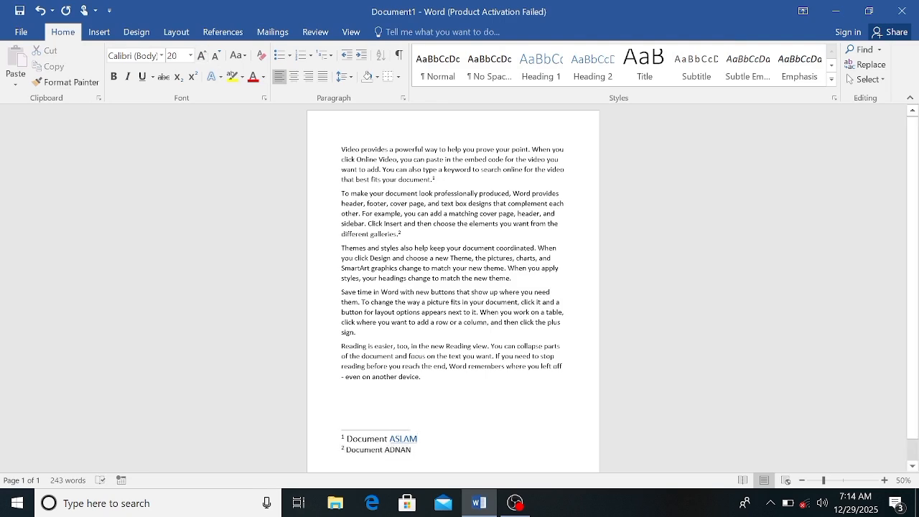
Hyperlink the name in the second footnote to the existing Word file "ARMY card" in the Documents folder
left_click(412, 449)
left_click_drag(412, 450, 383, 449)
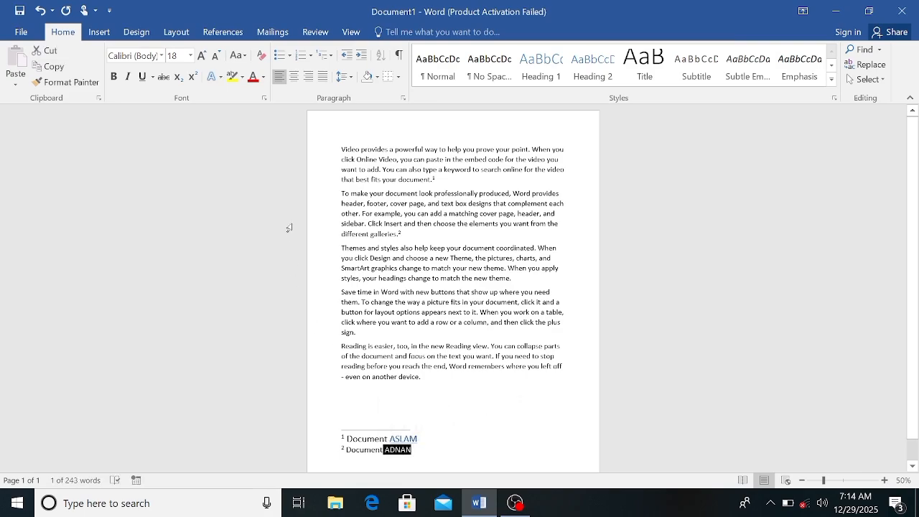
left_click(101, 33)
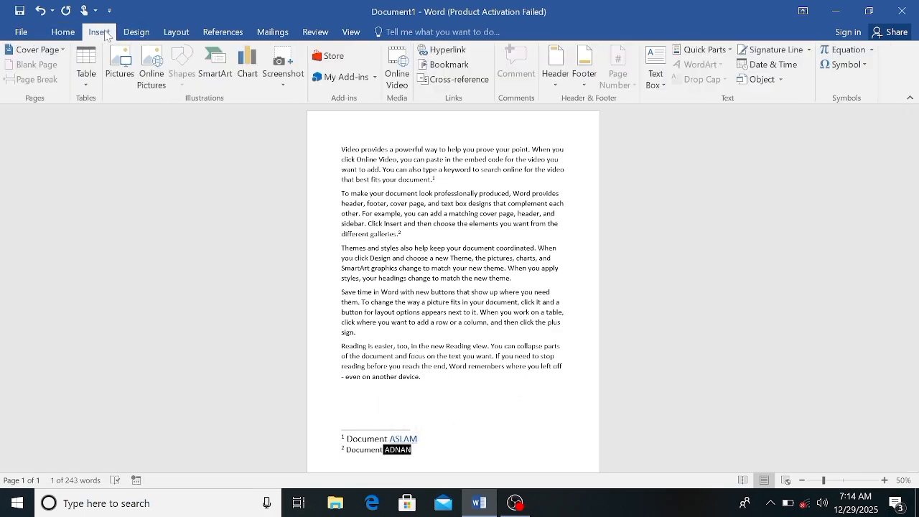
left_click(450, 53)
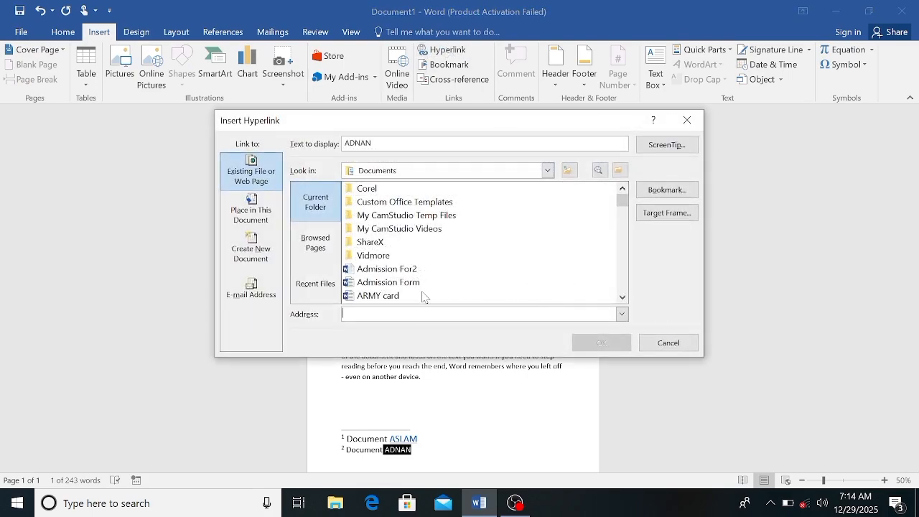
left_click(393, 295)
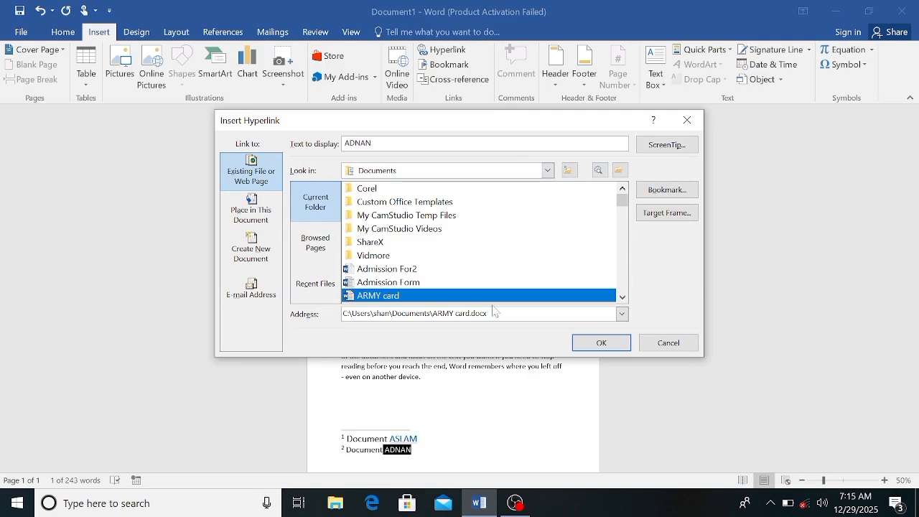
left_click(602, 343)
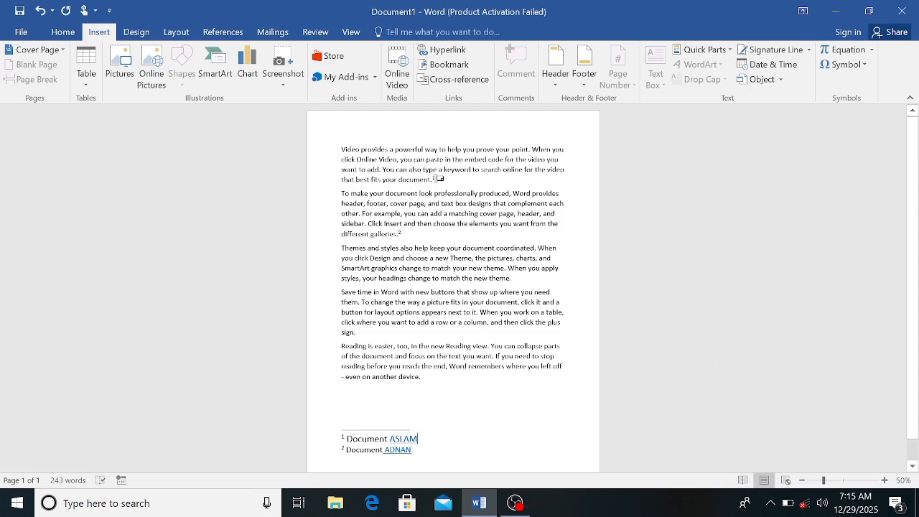
Follow the first footnote's hyperlink to open the Admission For2 document, accepting the security notice, and close that document again
mouse_move(436, 177)
mouse_move(399, 234)
mouse_move(404, 439)
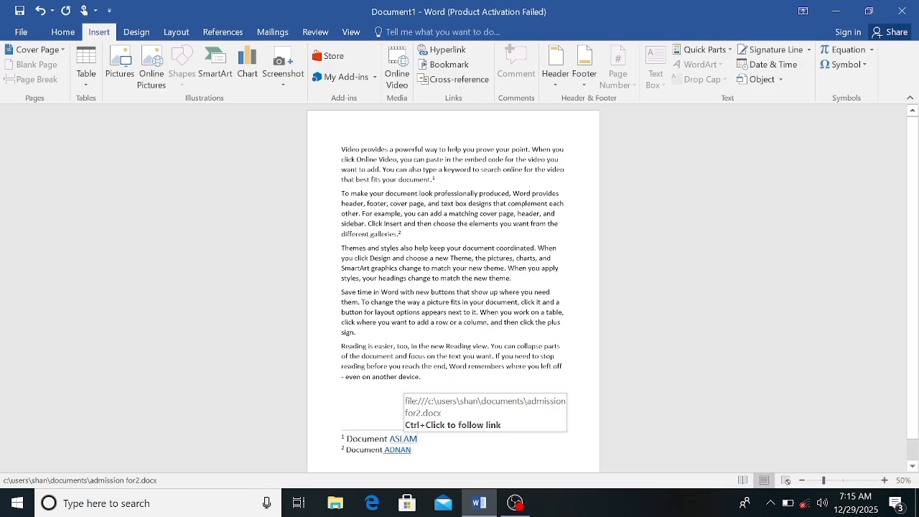
left_click(401, 440, "ctrl")
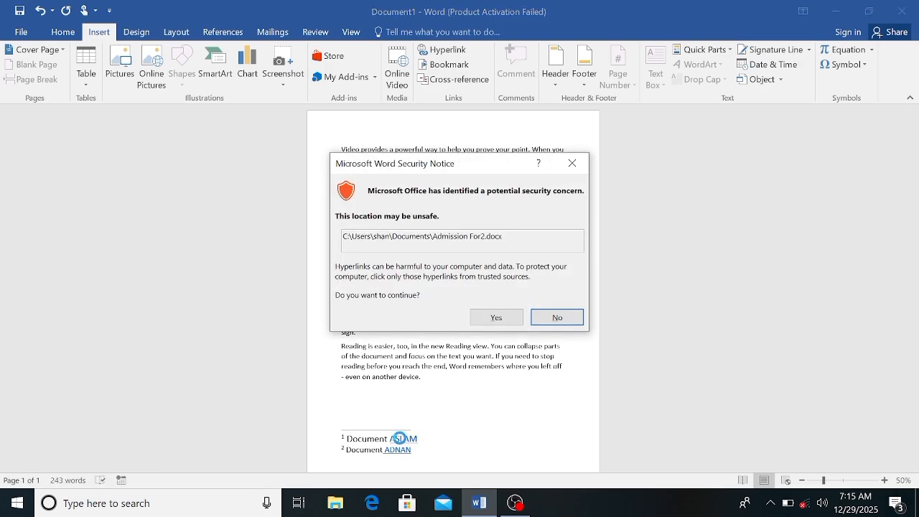
left_click(491, 316)
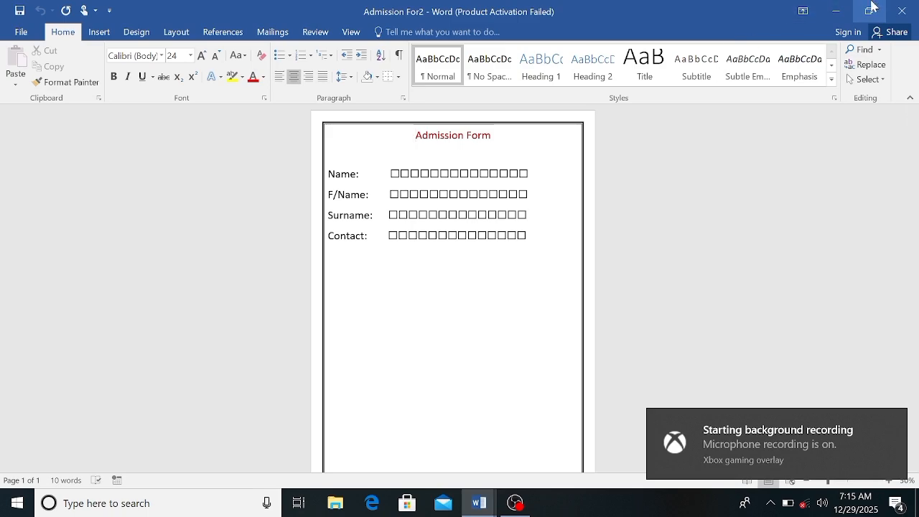
left_click(895, 8)
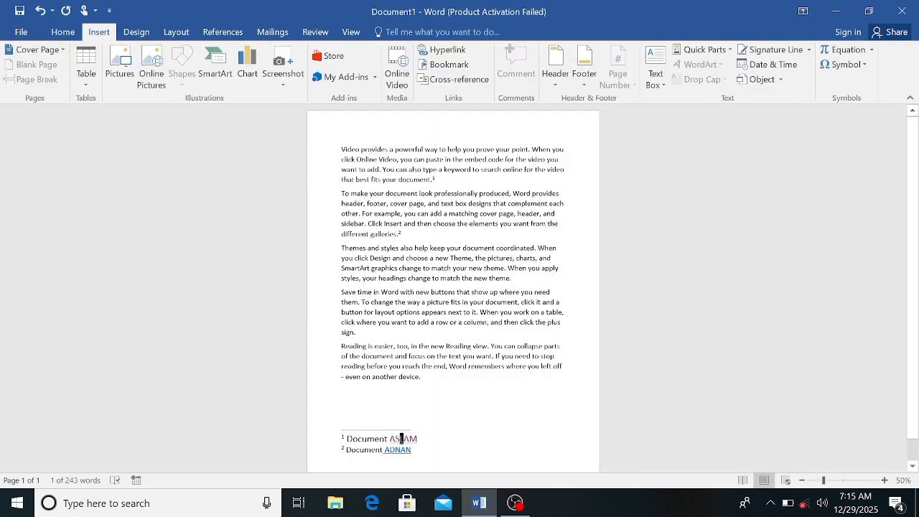
left_click(418, 438)
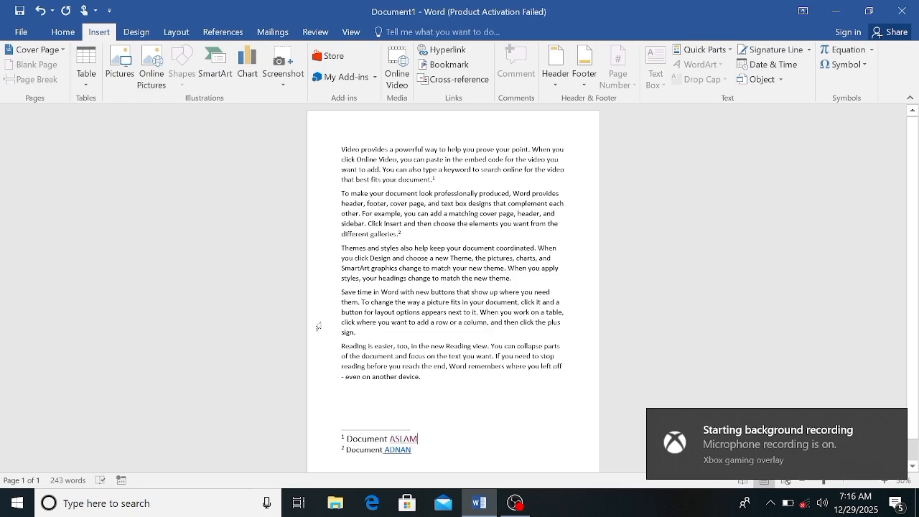
Start a blank second page after the footnoted text and set its font size to 18
left_click(213, 32)
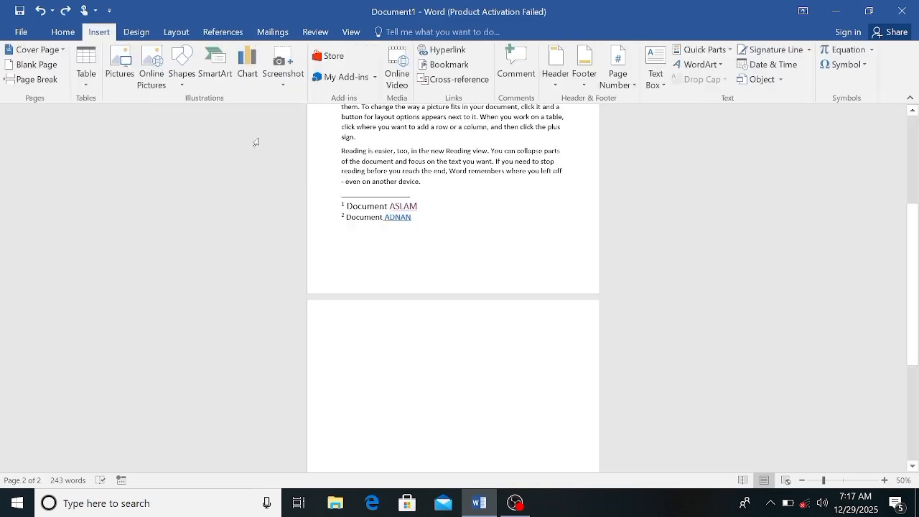
left_click(223, 33)
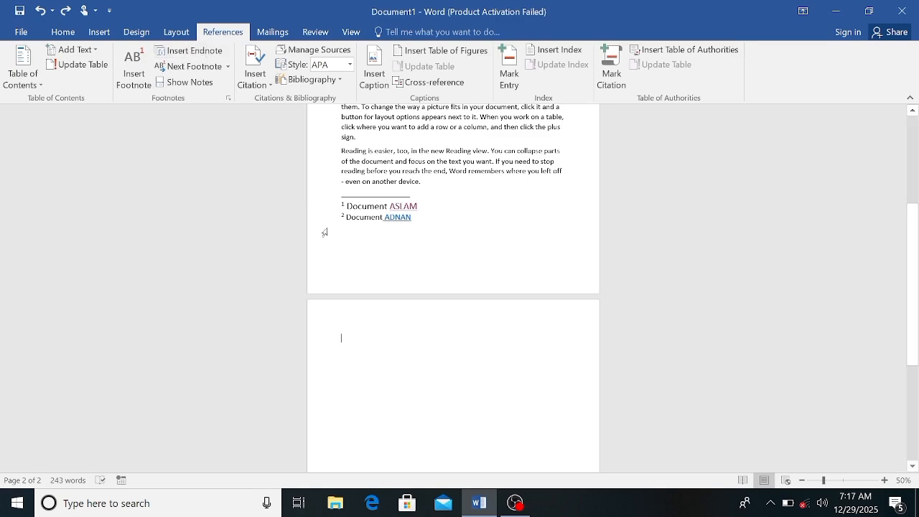
type("=")
key("BackSpace")
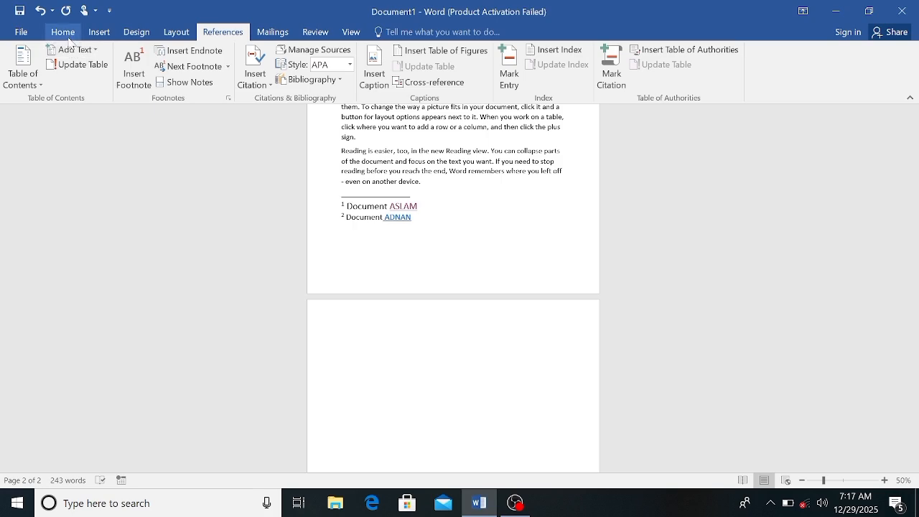
left_click(63, 32)
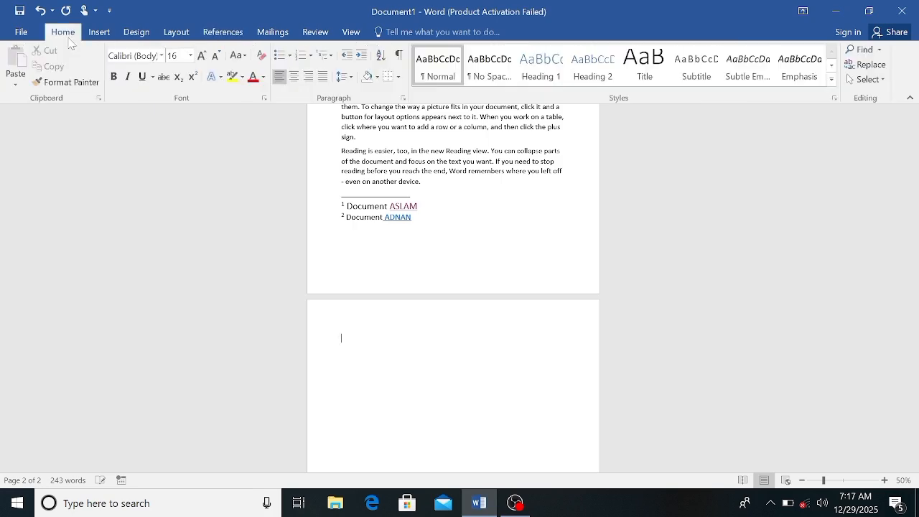
left_click(203, 56)
left_click(203, 56)
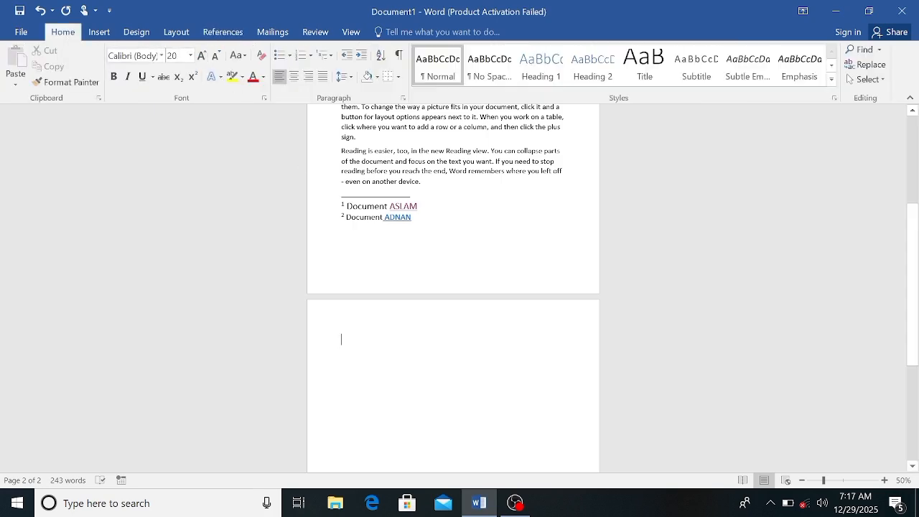
left_click(217, 56)
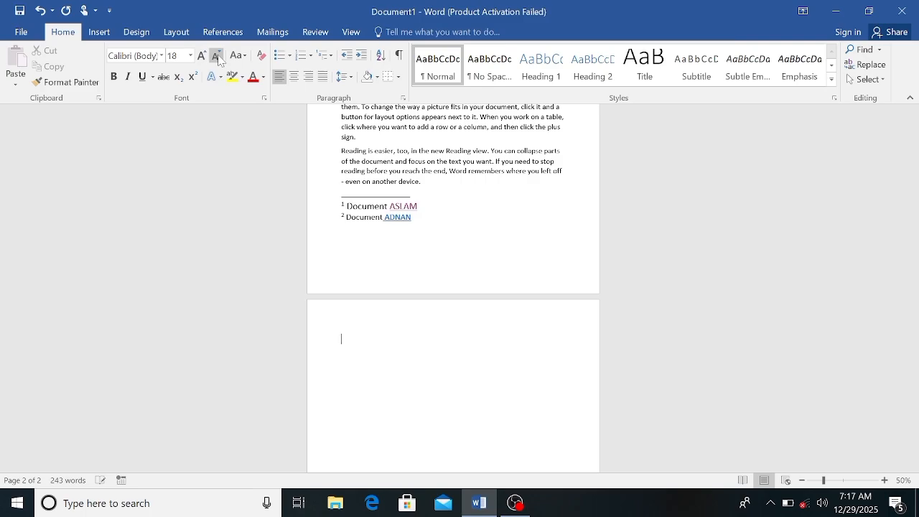
Fill the second page with sample paragraphs using =RAND()
type("=RAND")
key("Return")
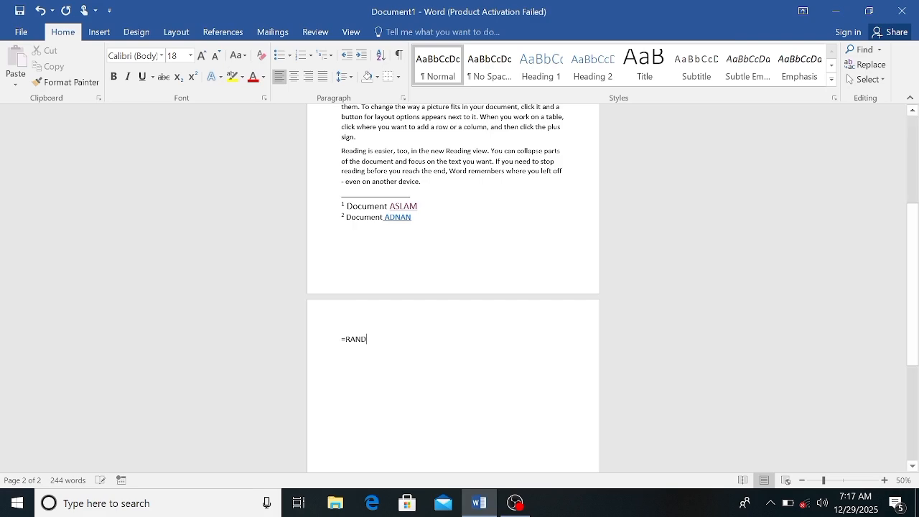
type("()")
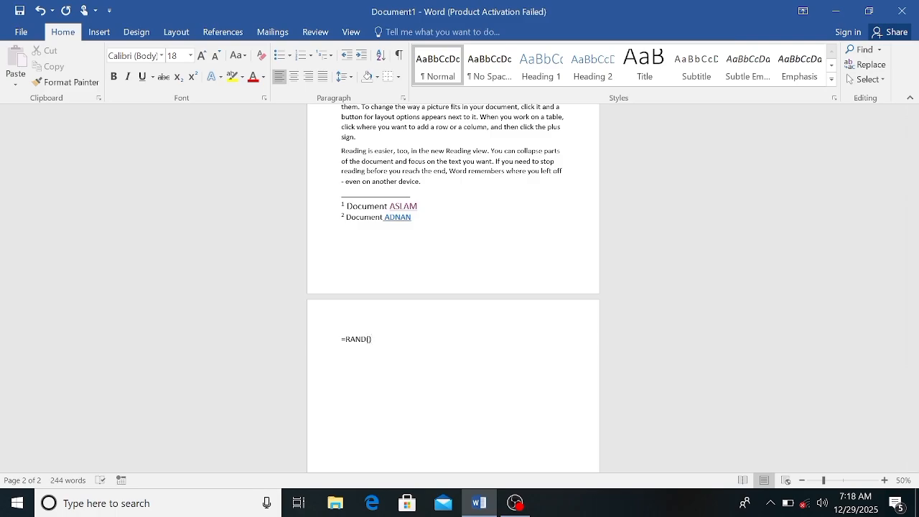
key("Return")
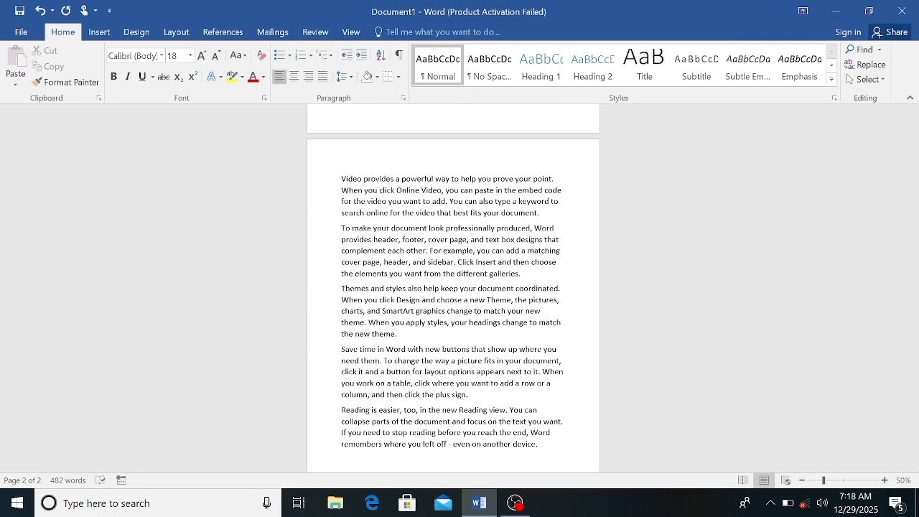
Start a third page and fill it with sample paragraphs using =RAND()
key("Return")
key("Return")
key("Return")
key("Return")
key("Return")
key("Return")
key("Return")
key("Return")
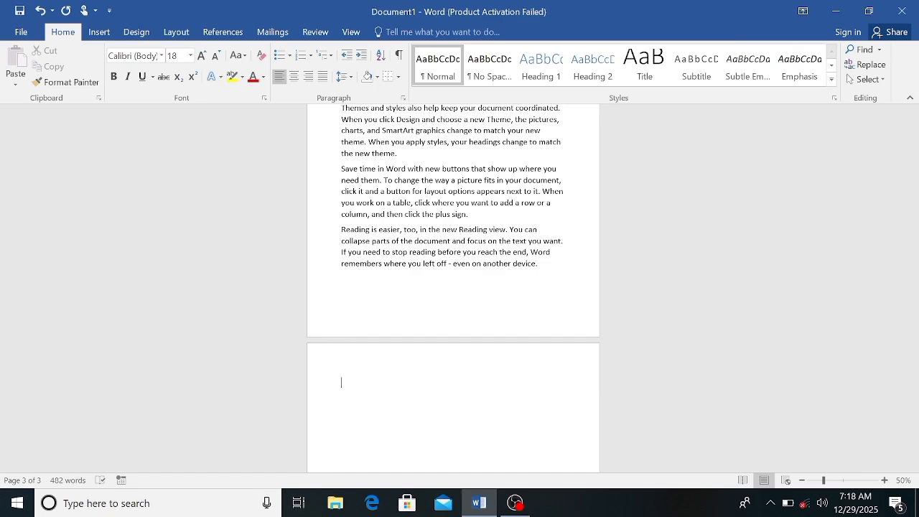
type("=RAND()")
key("Return")
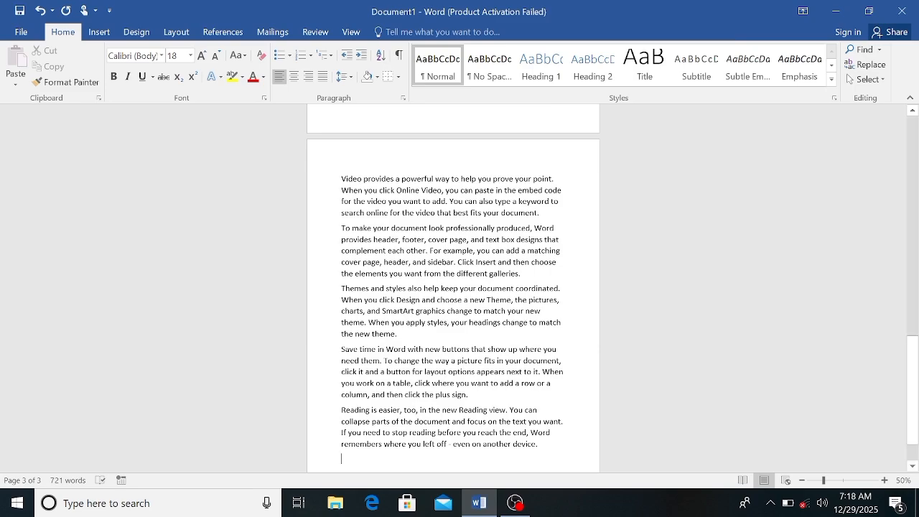
Insert a page break after the third page's text and enter "FDHDG" on the fourth page
left_click(801, 480)
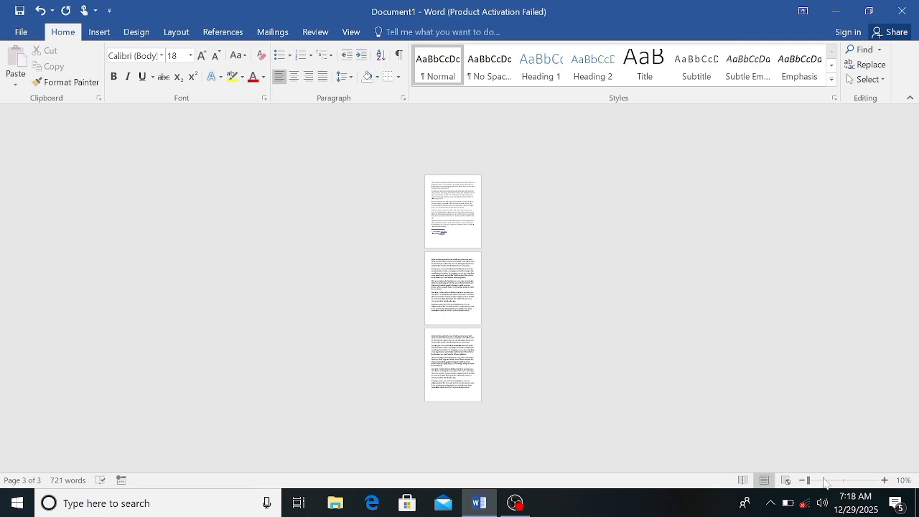
left_click(884, 479)
left_click(884, 480)
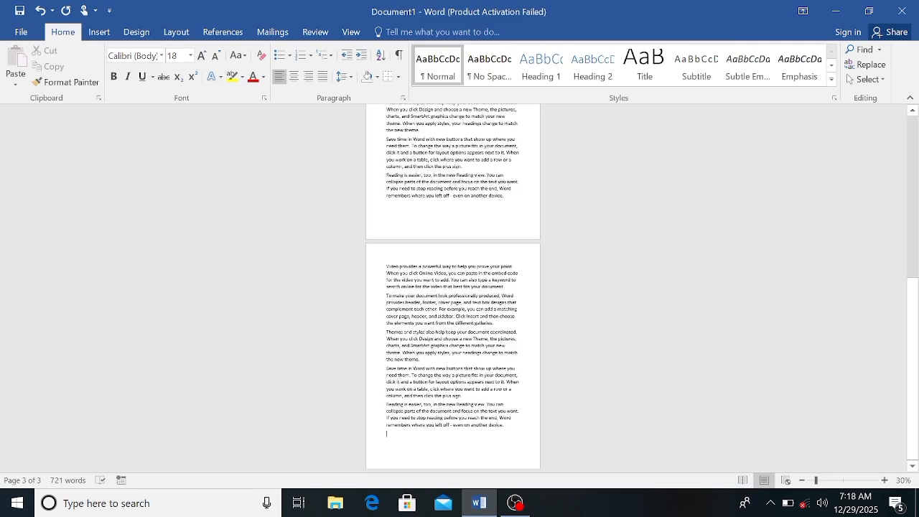
key("ctrl+Return")
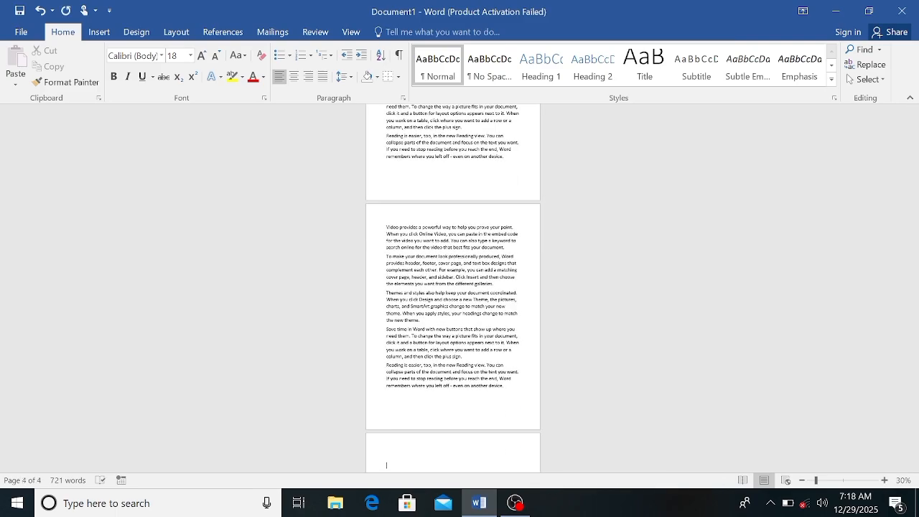
type("FDHDG")
left_click(885, 481)
left_click(884, 480)
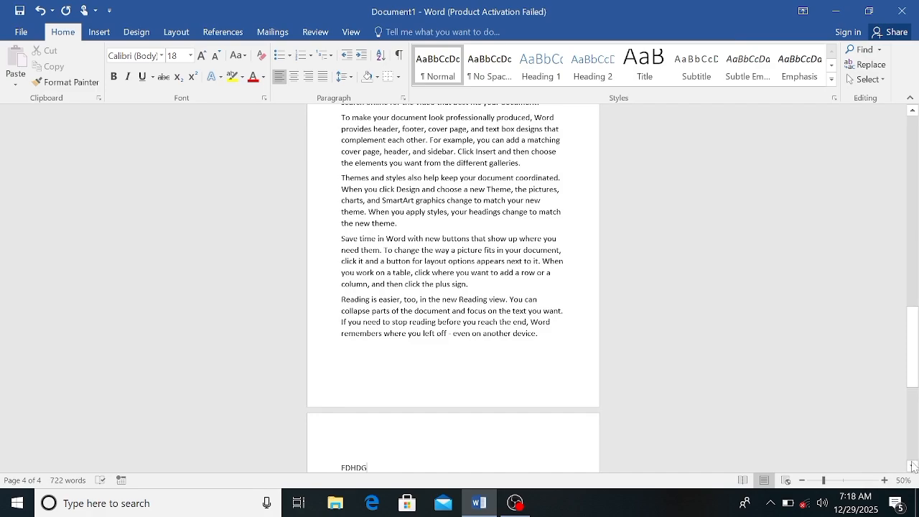
left_click(912, 467)
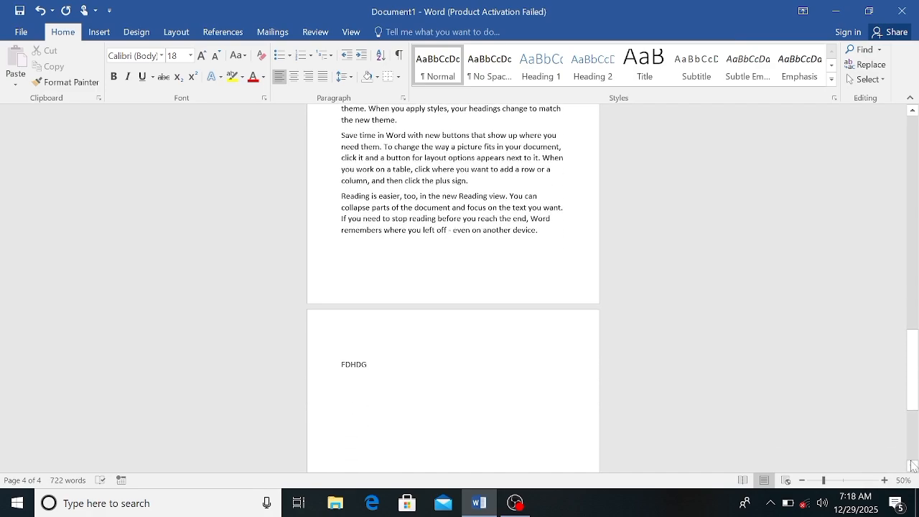
Insert an endnote at the end of the first page's third paragraph reading "DOCUMENT" followed by the third person's name
scroll(912, 465, "up", 8)
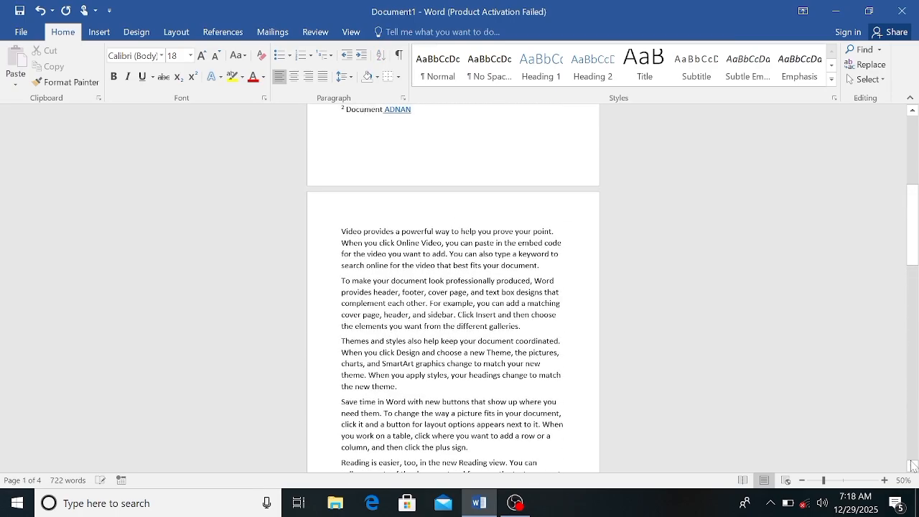
scroll(912, 465, "up", 8)
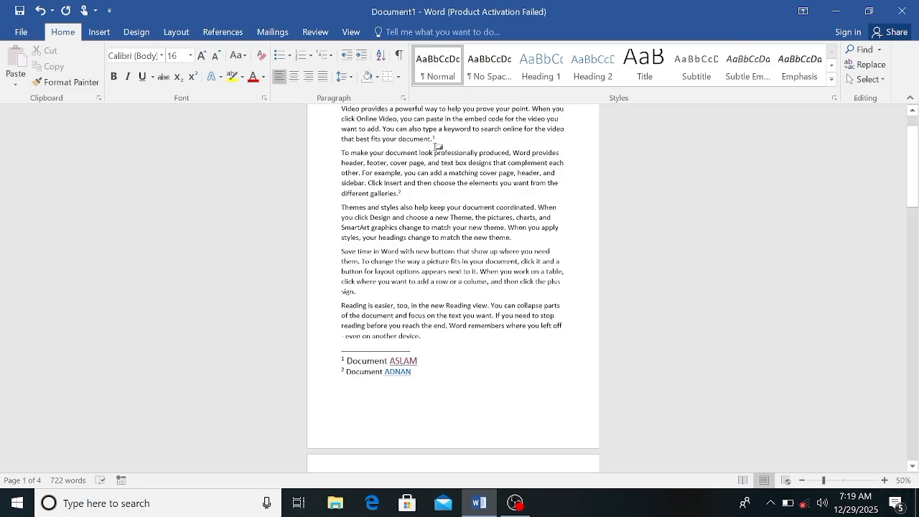
mouse_move(435, 139)
mouse_move(404, 191)
left_click_drag(341, 208, 503, 228)
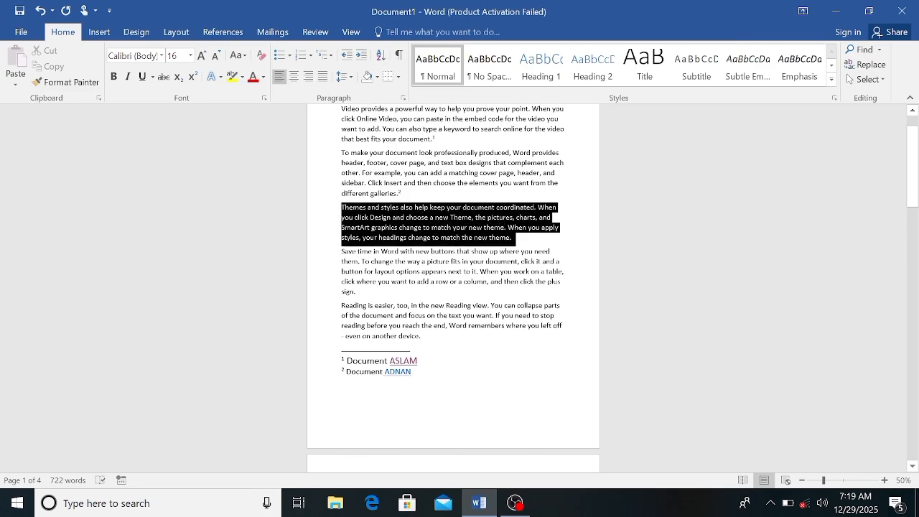
left_click_drag(515, 237, 523, 239)
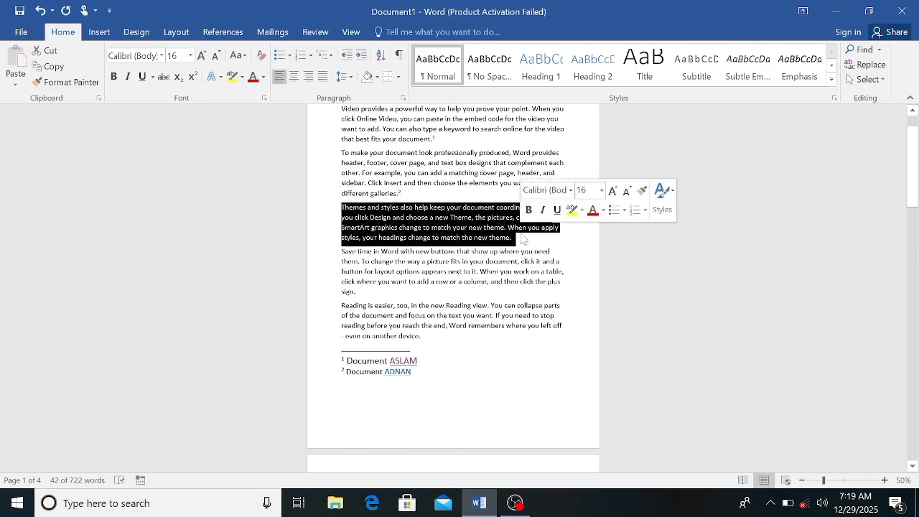
left_click(524, 240)
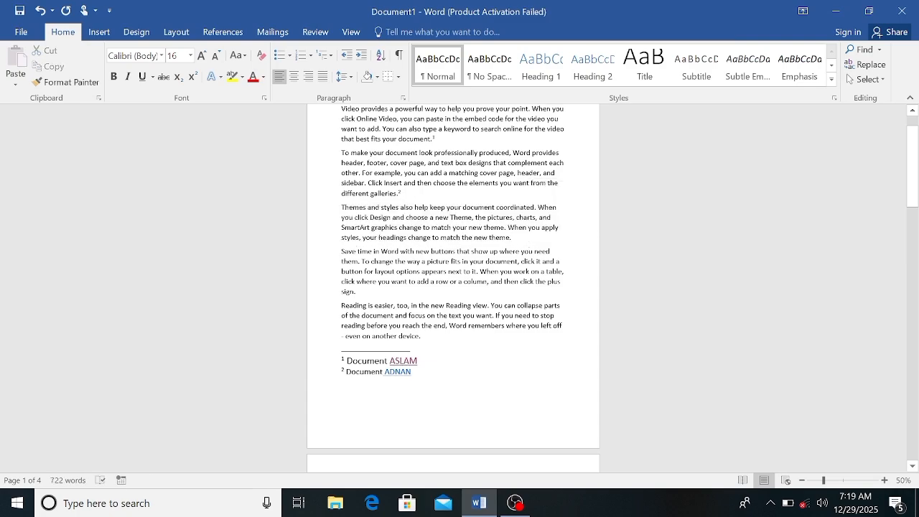
left_click(219, 33)
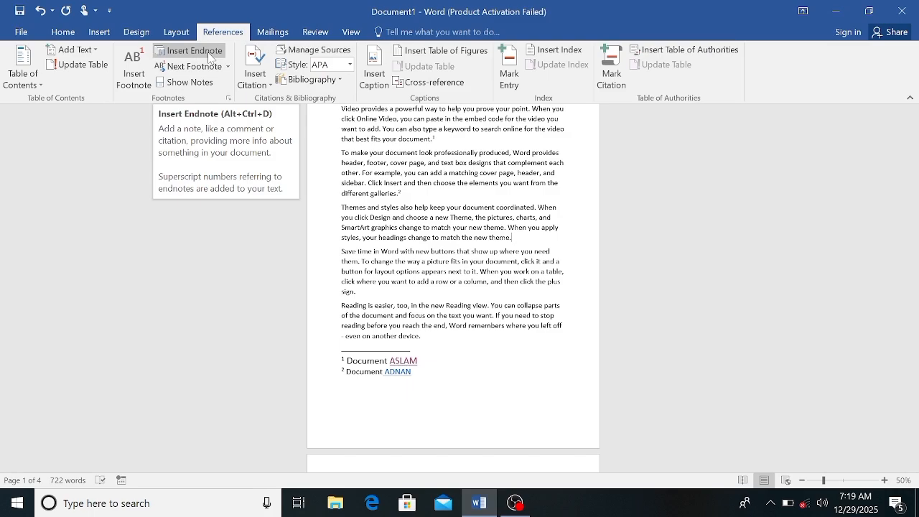
left_click(209, 58)
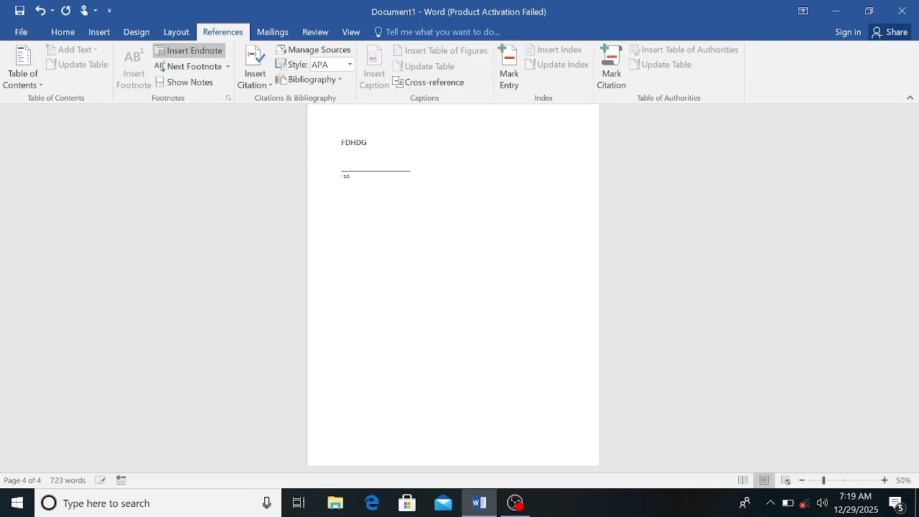
type("MENT KA")
Select the whole endnote text on the fourth page and enlarge its font size to 18
key("shift+Left")
key("shift+Left")
key("shift+Left")
key("shift+Left")
key("shift+Left")
key("shift+Left")
key("shift+Left")
key("shift+Left")
key("shift+Left")
key("shift+Left")
key("shift+Left")
key("shift+Left")
key("shift+Left")
key("shift+Left")
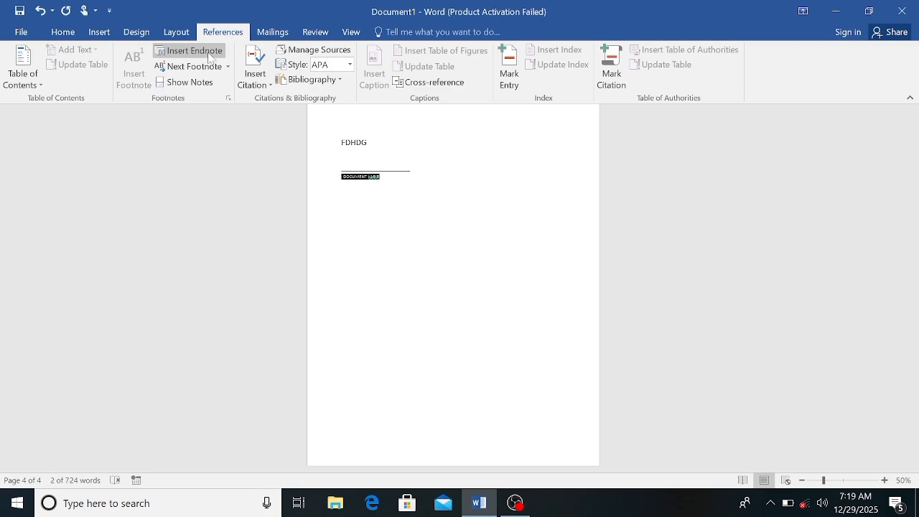
left_click(73, 36)
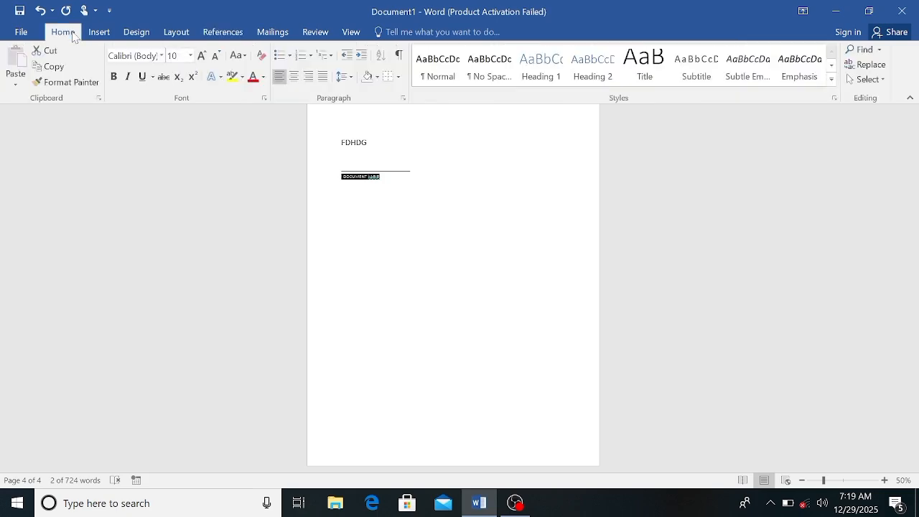
left_click(202, 56)
left_click(202, 56)
left_click(201, 56)
left_click(202, 56)
left_click(202, 56)
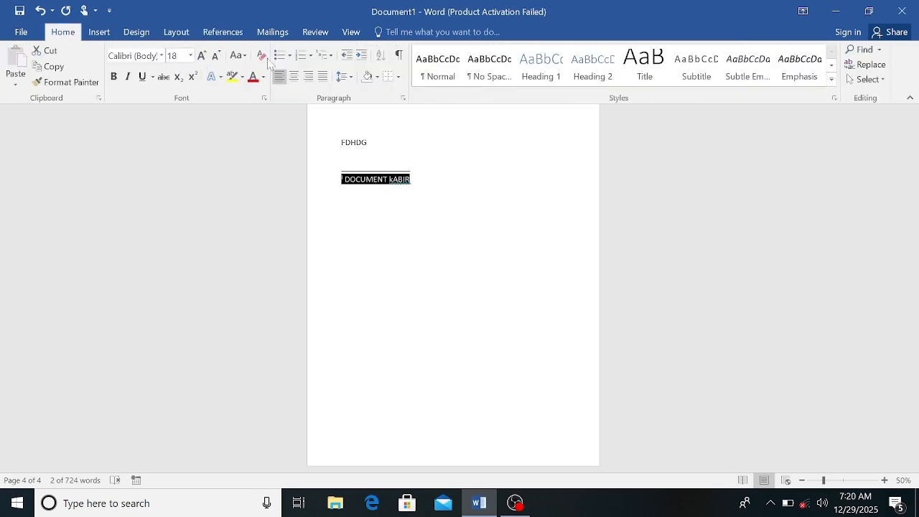
left_click(443, 179)
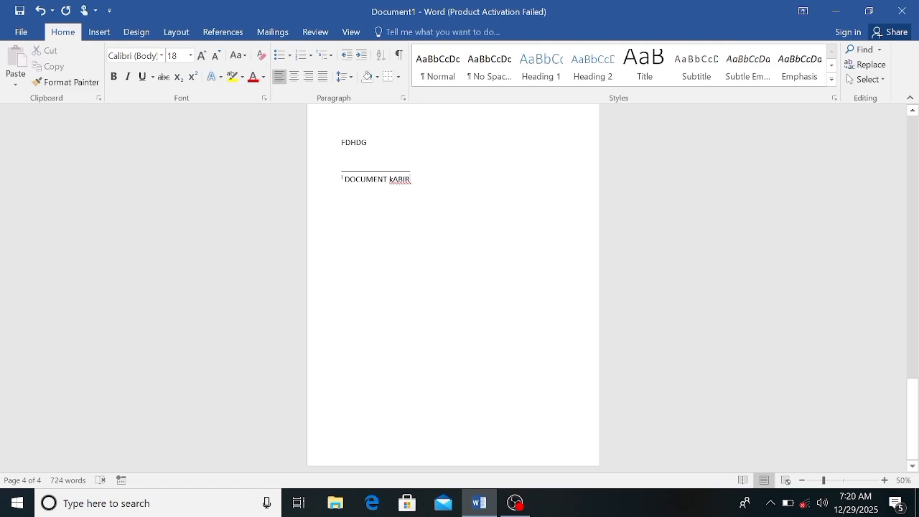
Replace the lowercase first letter of the person's name in the endnote with a capital letter
left_click(392, 179)
key("BackSpace")
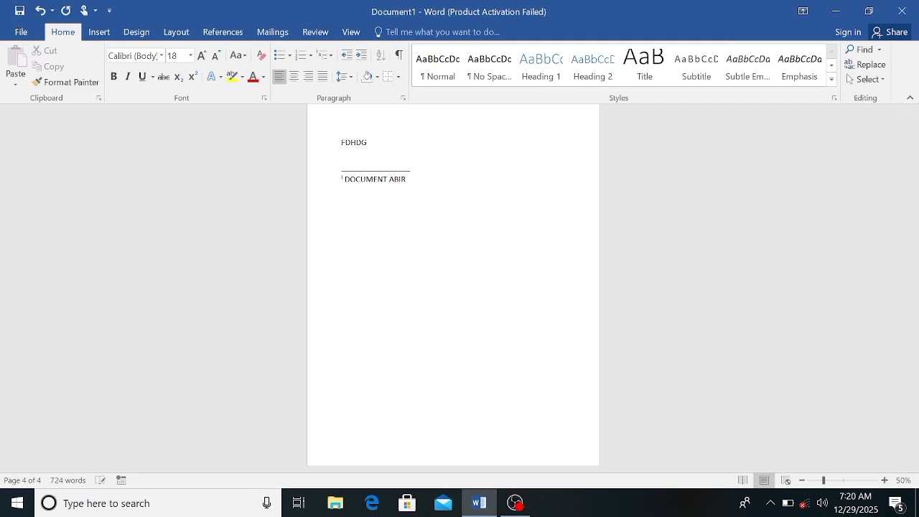
type("K")
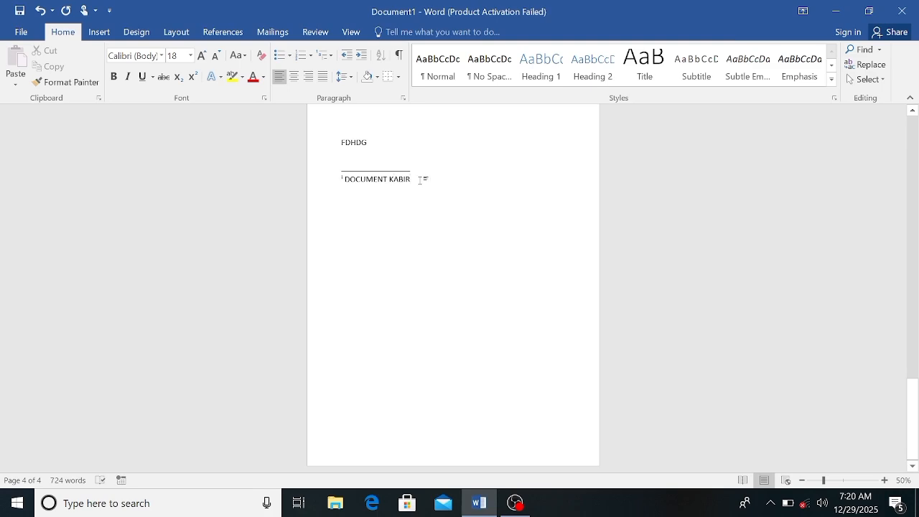
Hyperlink the person's name in the endnote to the existing Word file Bar Graph in the Documents folder
key("shift+Left")
key("shift+Left")
key("shift+Left")
key("shift+Left")
key("shift+Left")
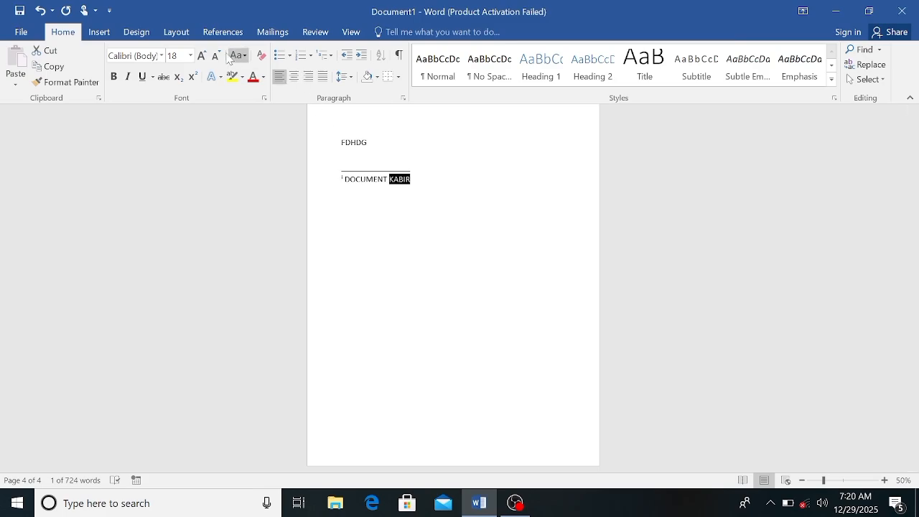
left_click(100, 33)
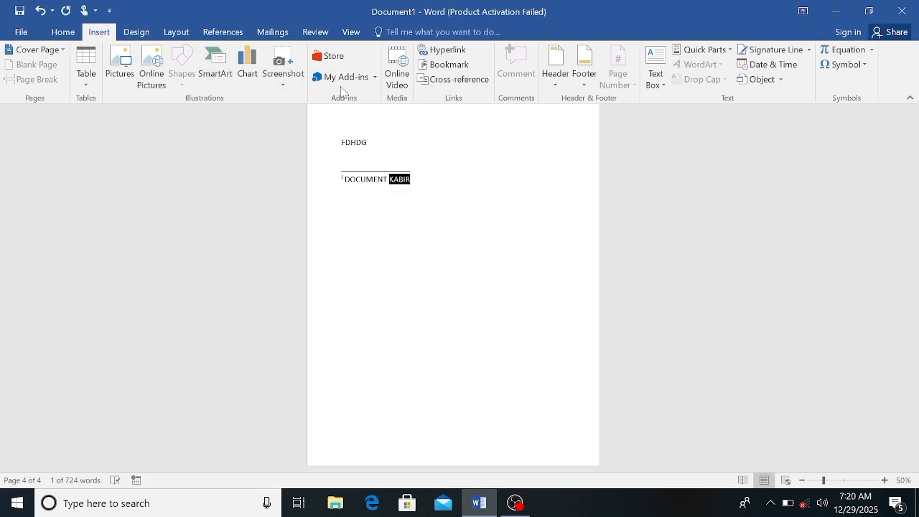
left_click(448, 49)
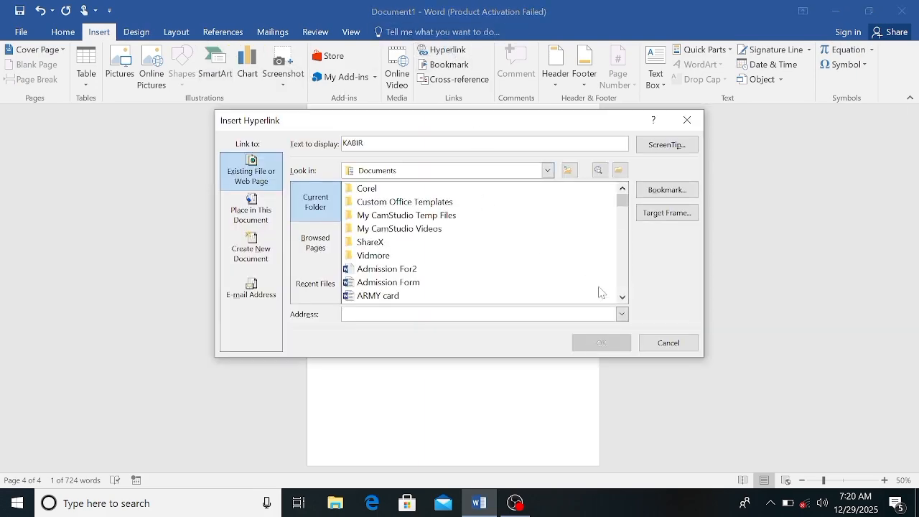
left_click(622, 297)
left_click(621, 296)
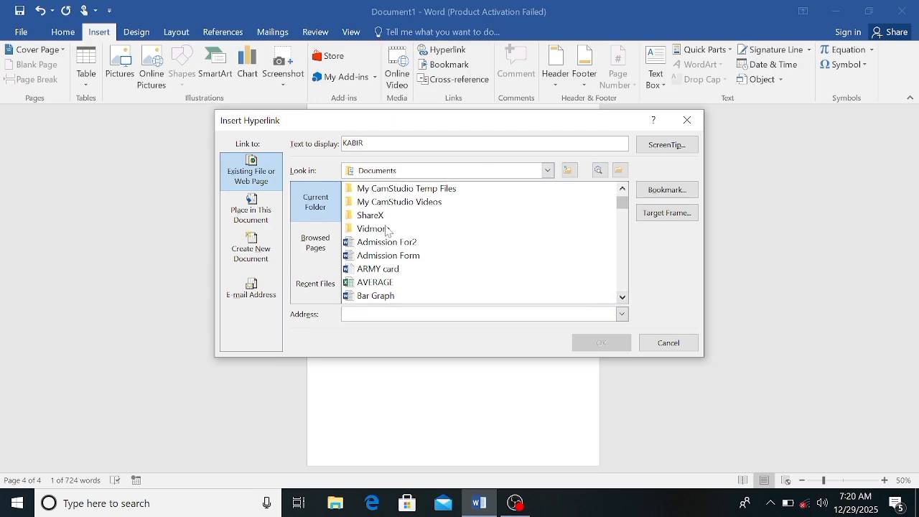
left_click(386, 300)
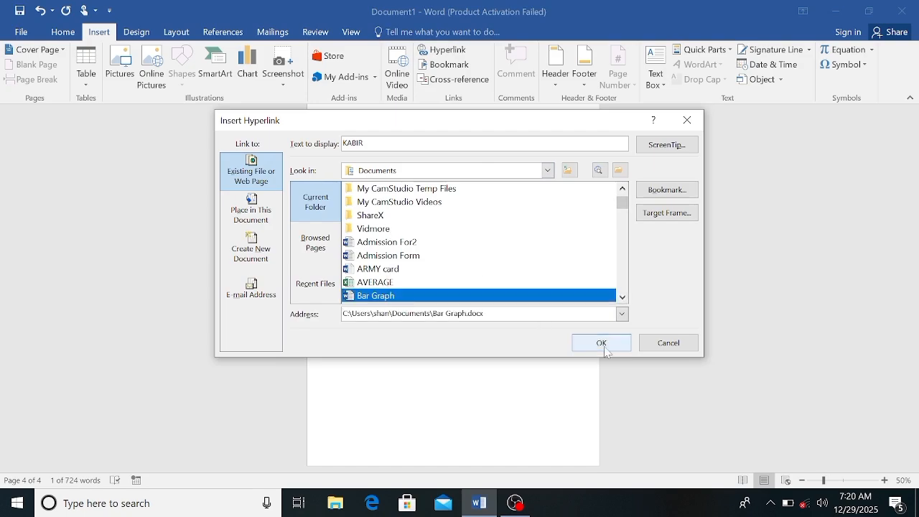
left_click(602, 344)
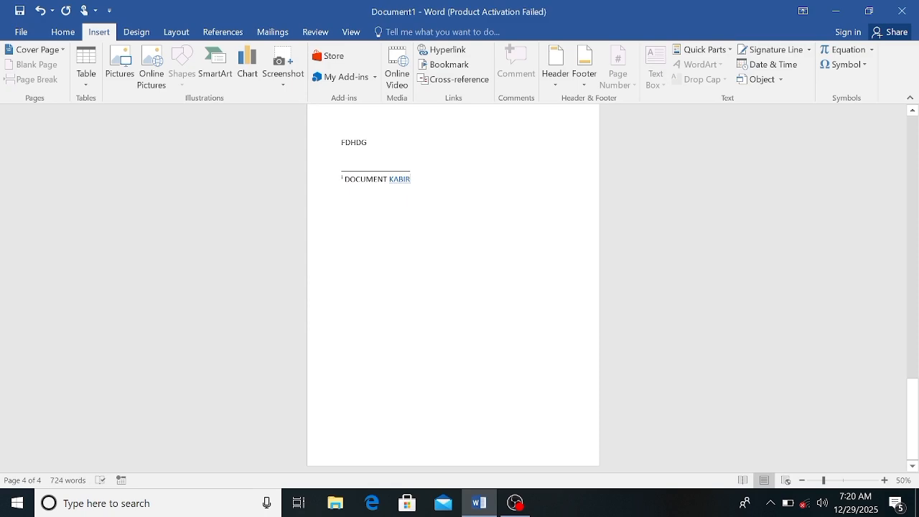
Return to the first page and preview the notes attached to its footnote and endnote reference marks
scroll(453, 287, "up", 10)
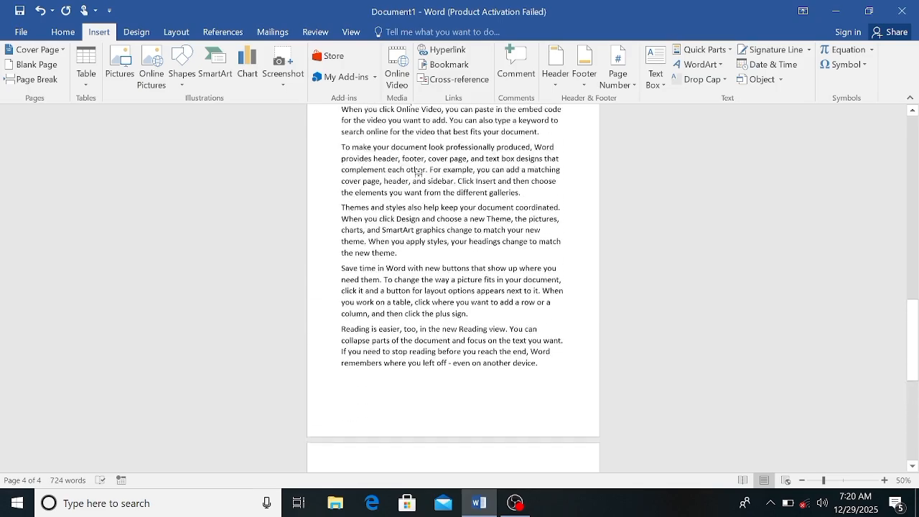
scroll(453, 287, "down", 8)
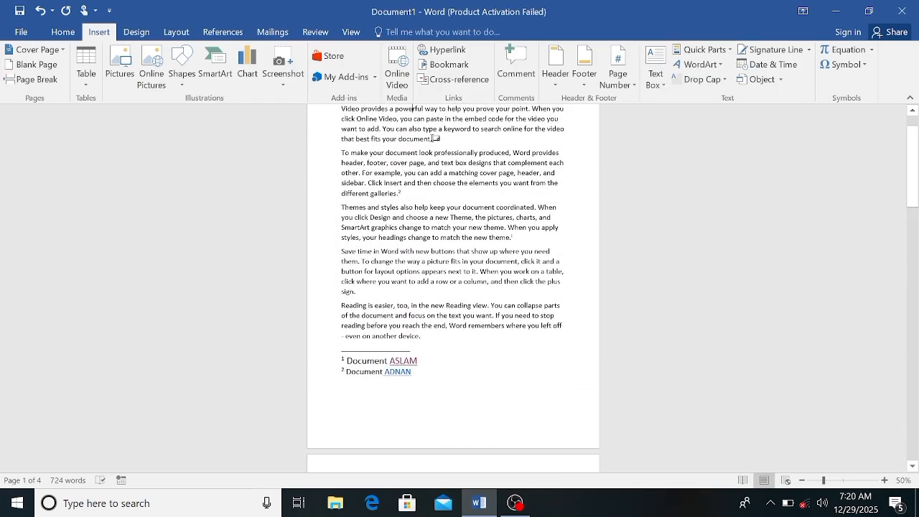
mouse_move(433, 137)
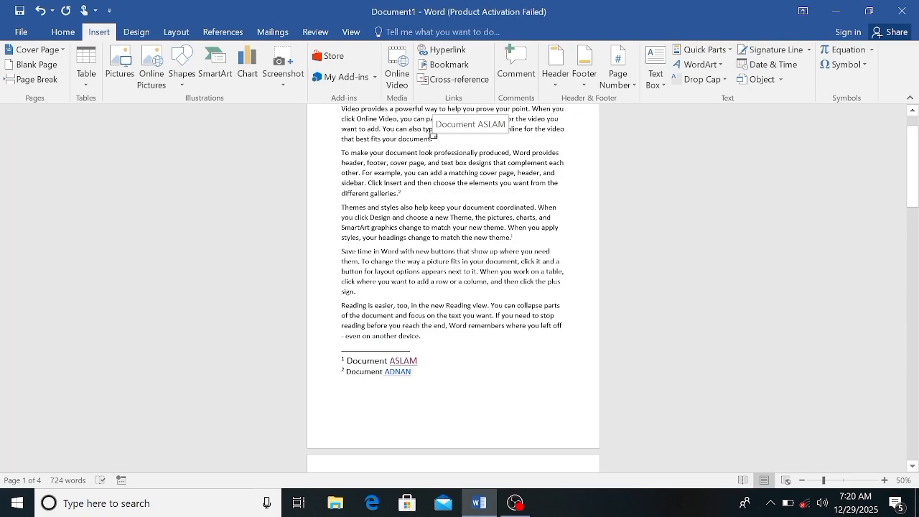
mouse_move(400, 193)
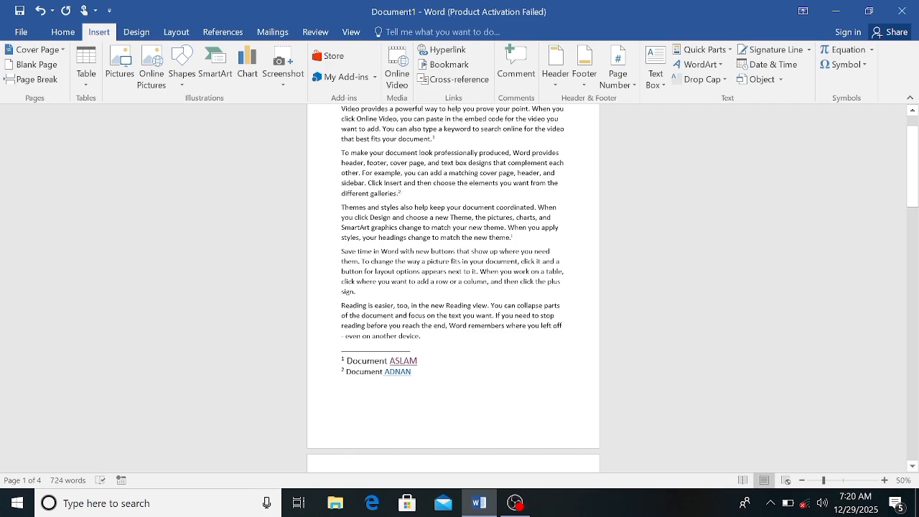
mouse_move(511, 237)
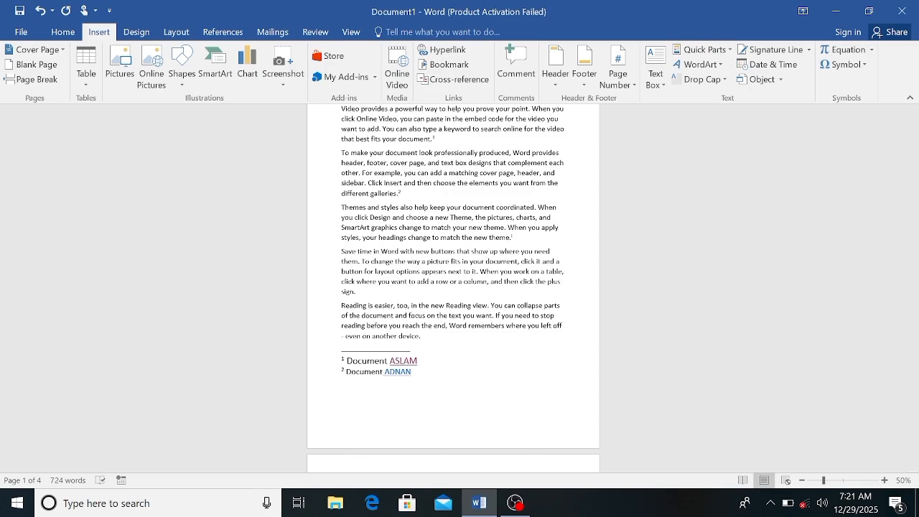
Follow the hyperlink in the fourth page's endnote, allow the linked file to open, and close the Bar Graph document
scroll(453, 287, "down", 15)
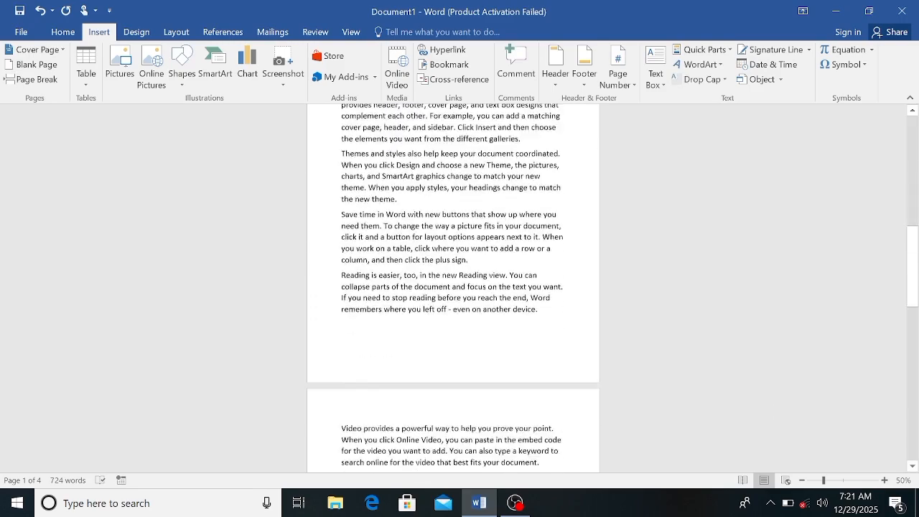
scroll(453, 287, "down", 5)
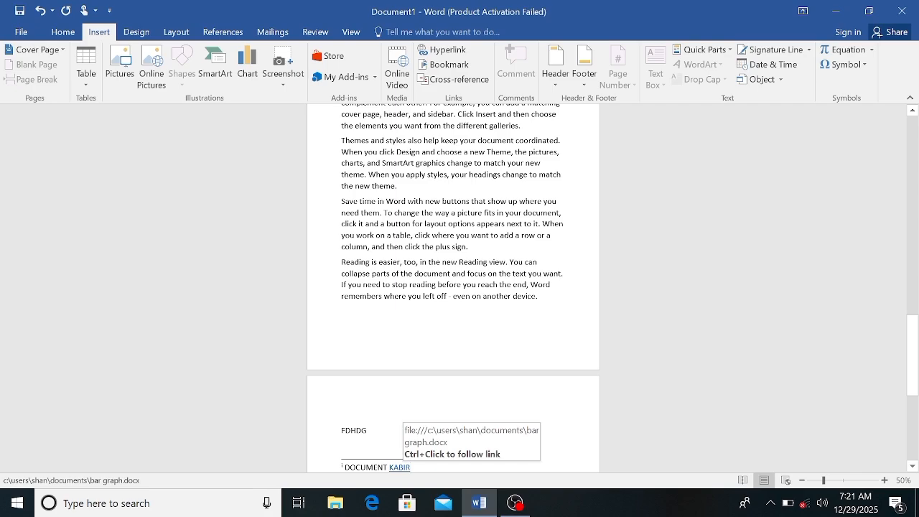
left_click(396, 467, "ctrl")
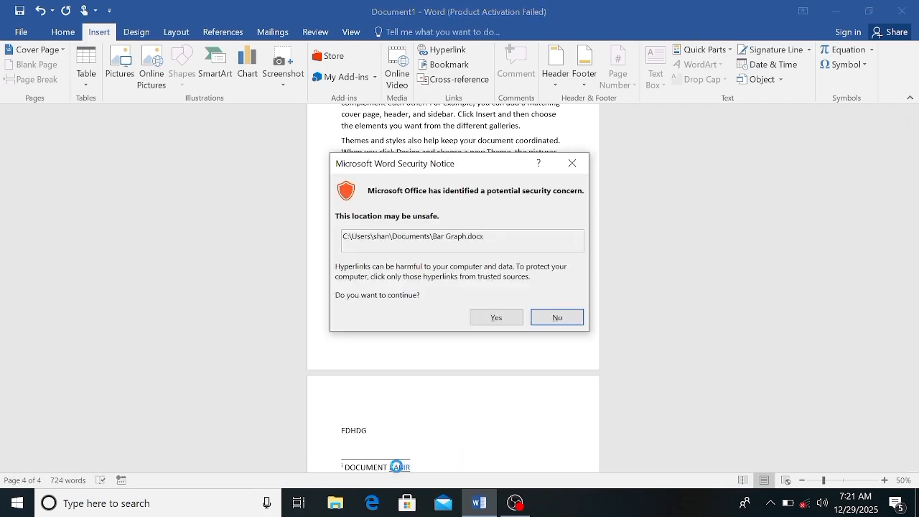
left_click(503, 318)
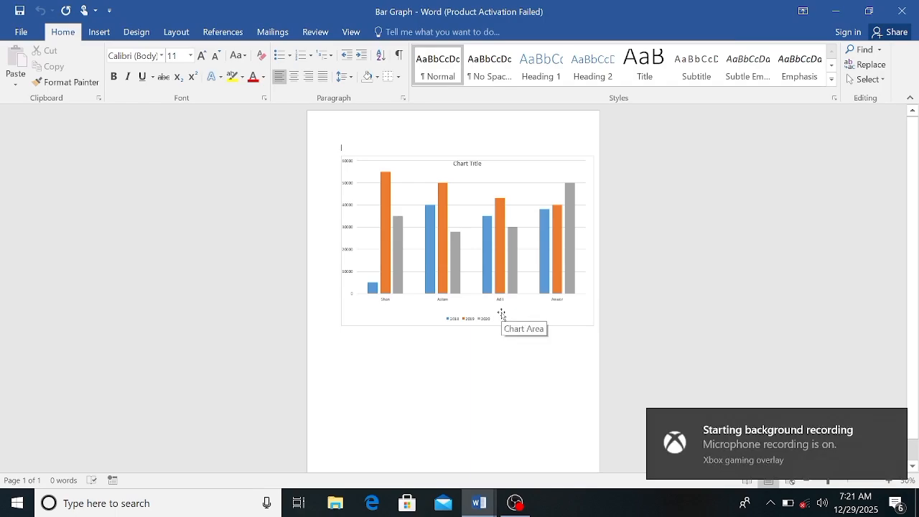
left_click(903, 9)
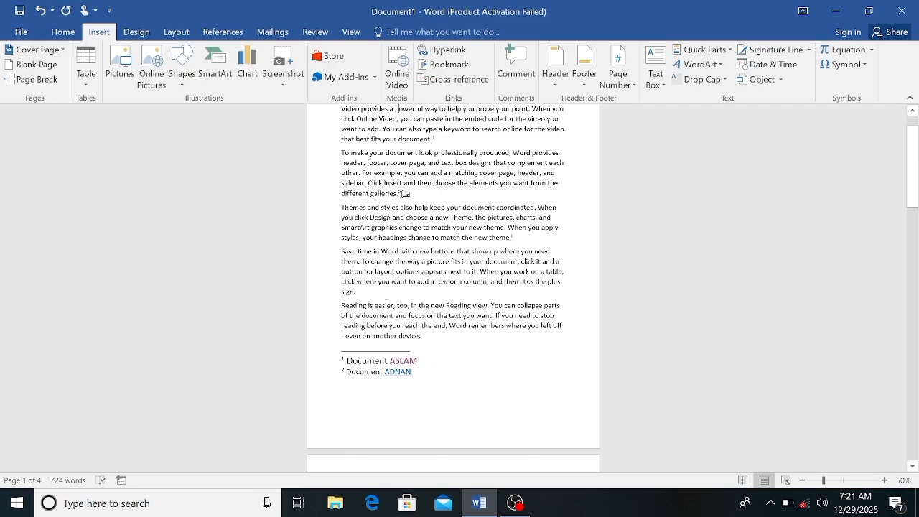
Preview the first page's note marks again and use Show Notes to go to the footnote area
mouse_move(401, 193)
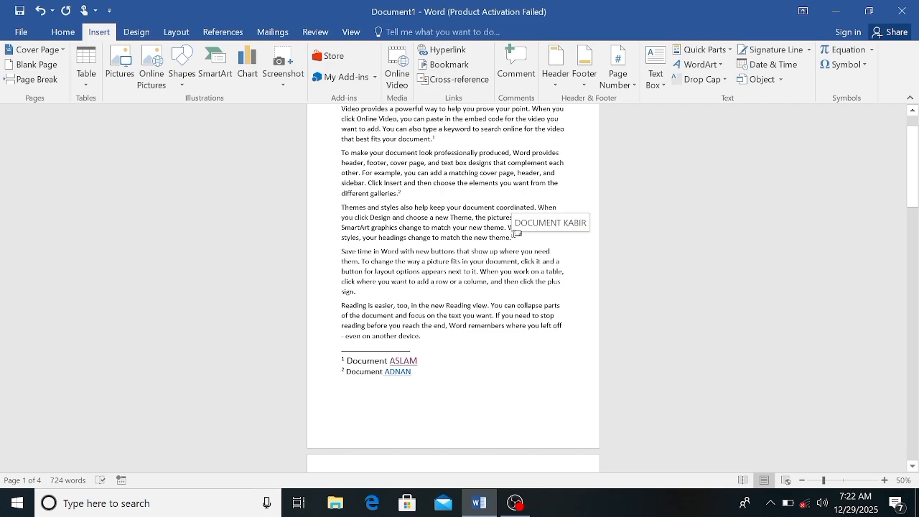
left_click(232, 32)
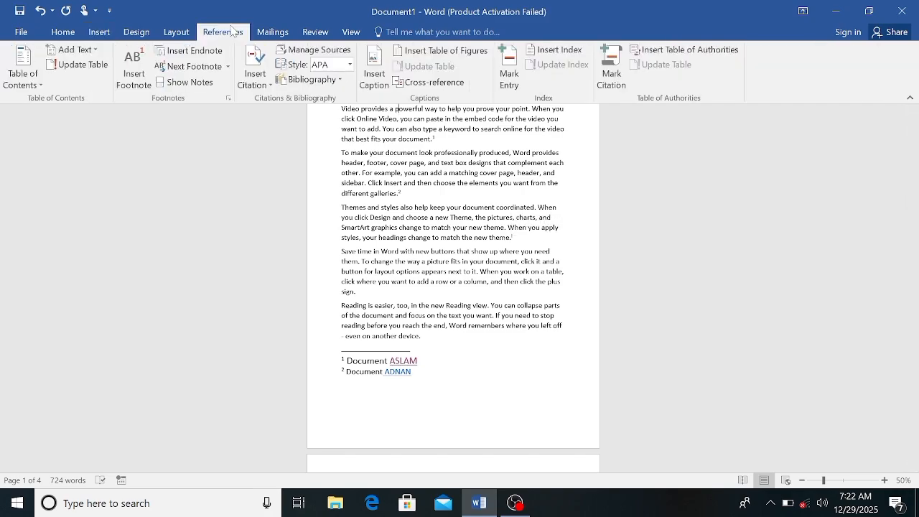
left_click(202, 86)
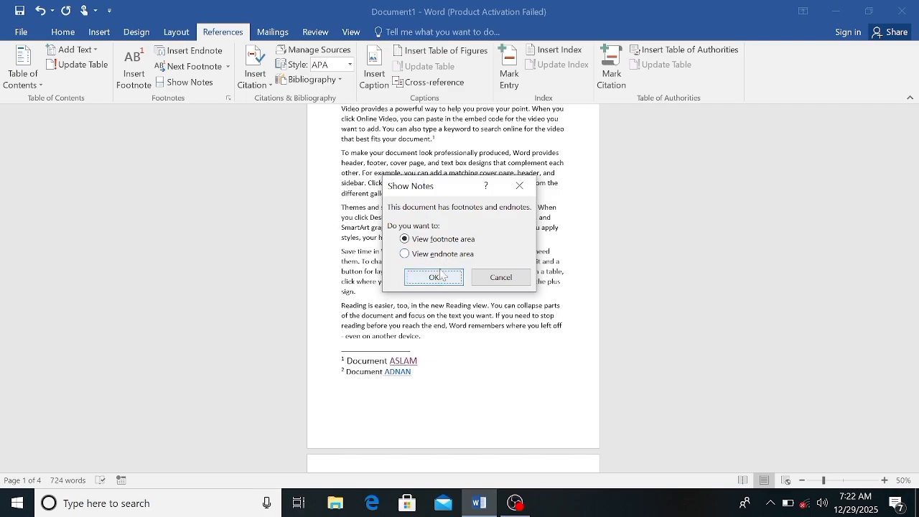
left_click(434, 277)
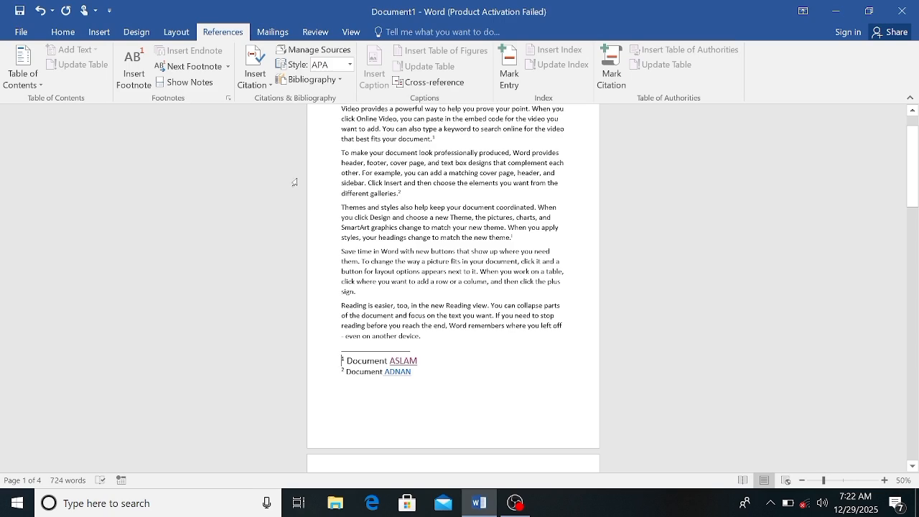
Return to the footnote reference in the body text and use Show Notes to view the endnote area
left_click(181, 88)
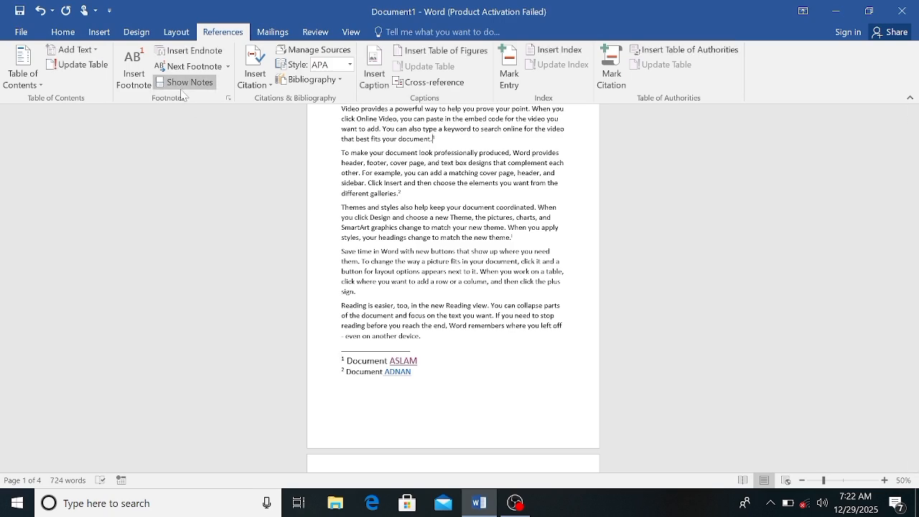
left_click(178, 84)
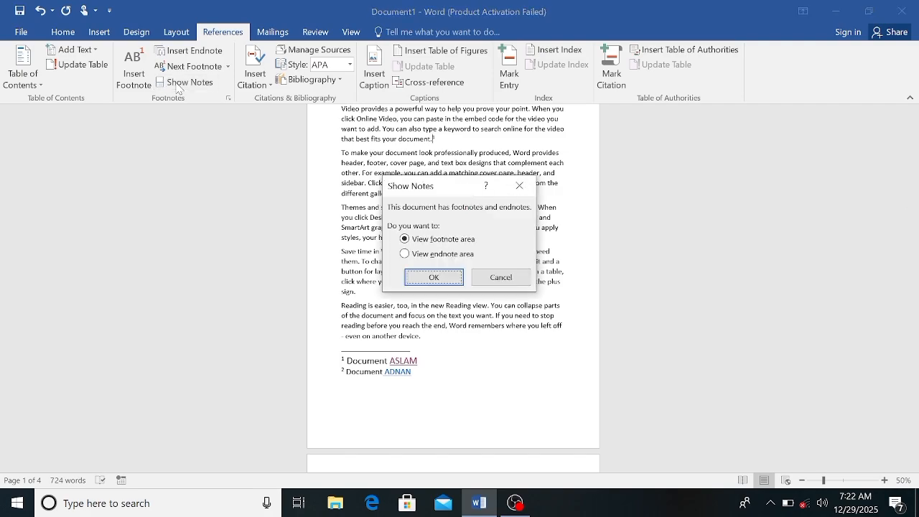
left_click(405, 255)
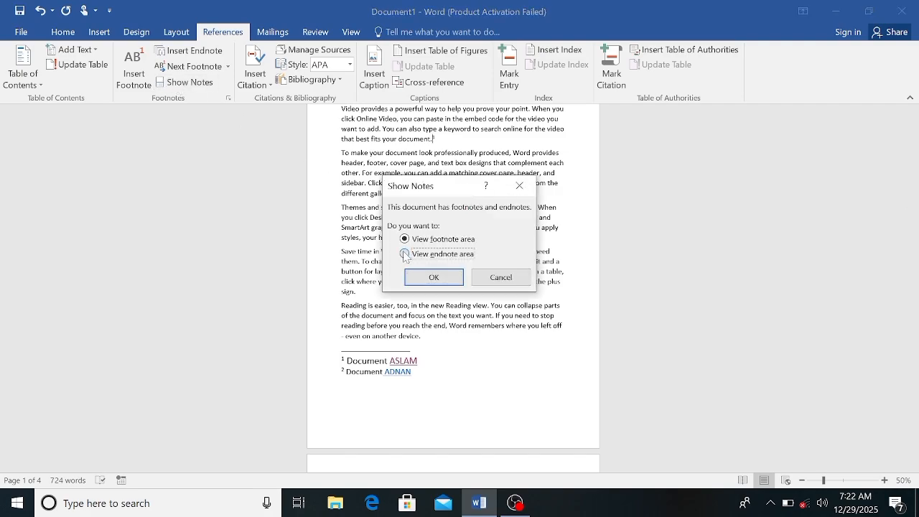
left_click(435, 277)
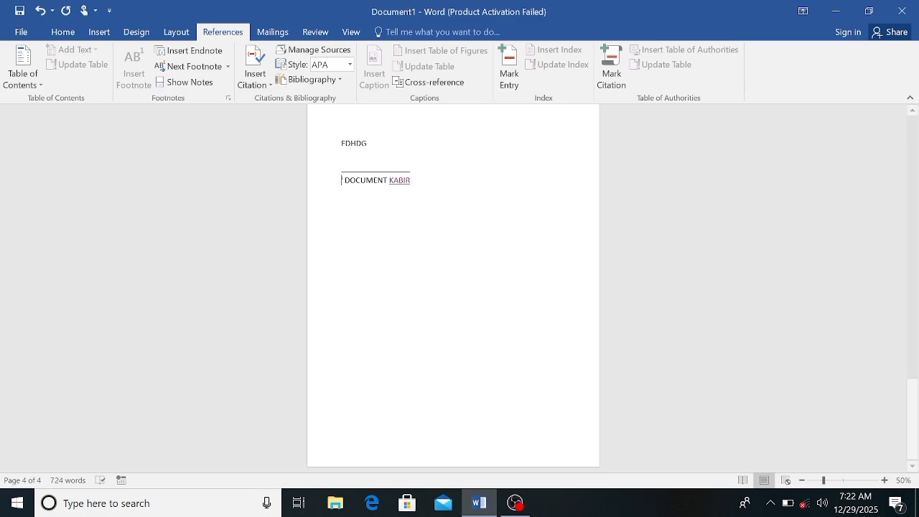